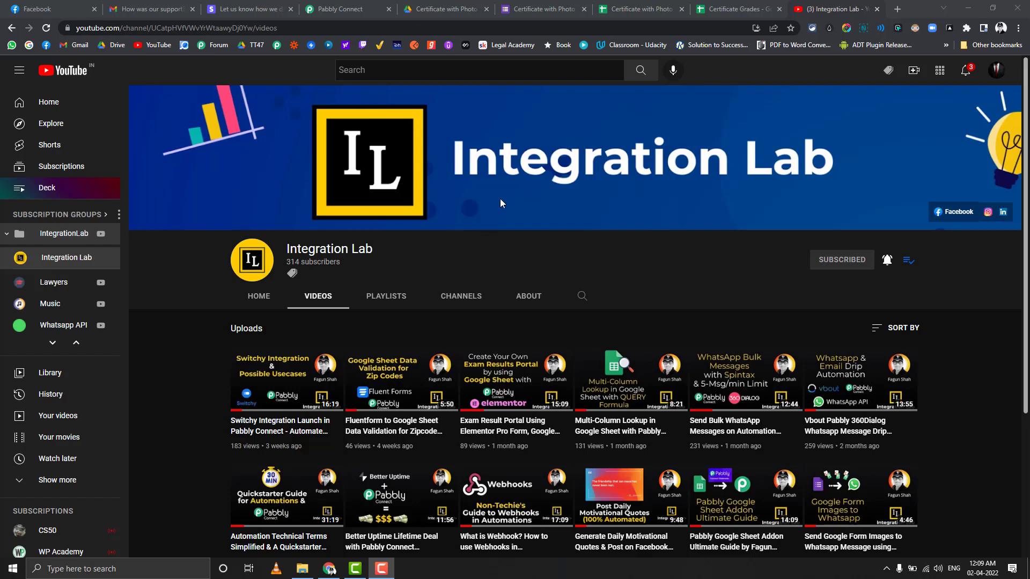
Step: Copy the shortened share link of the 'Certificate with Photo' form
left_click(534, 9)
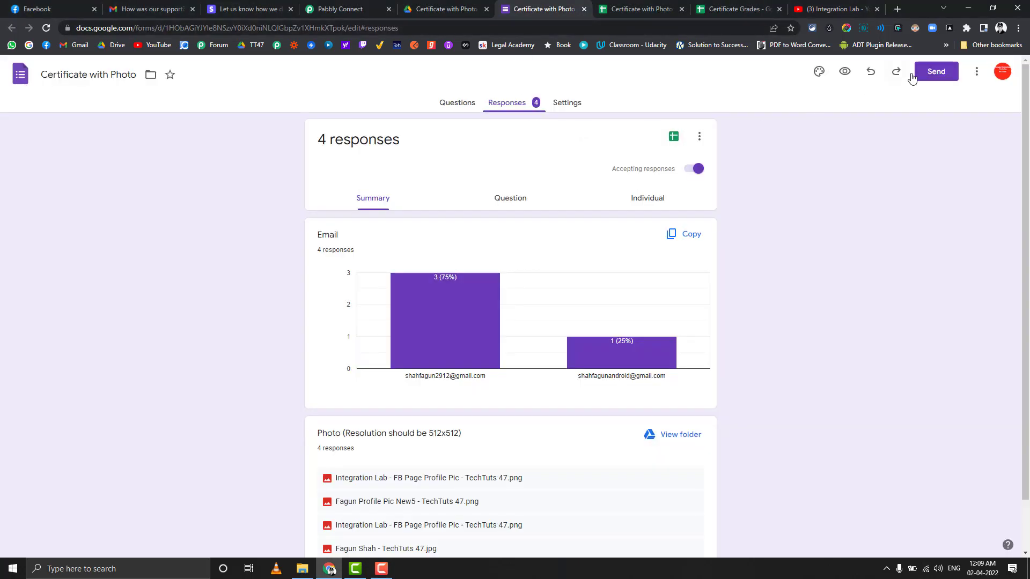
left_click(932, 72)
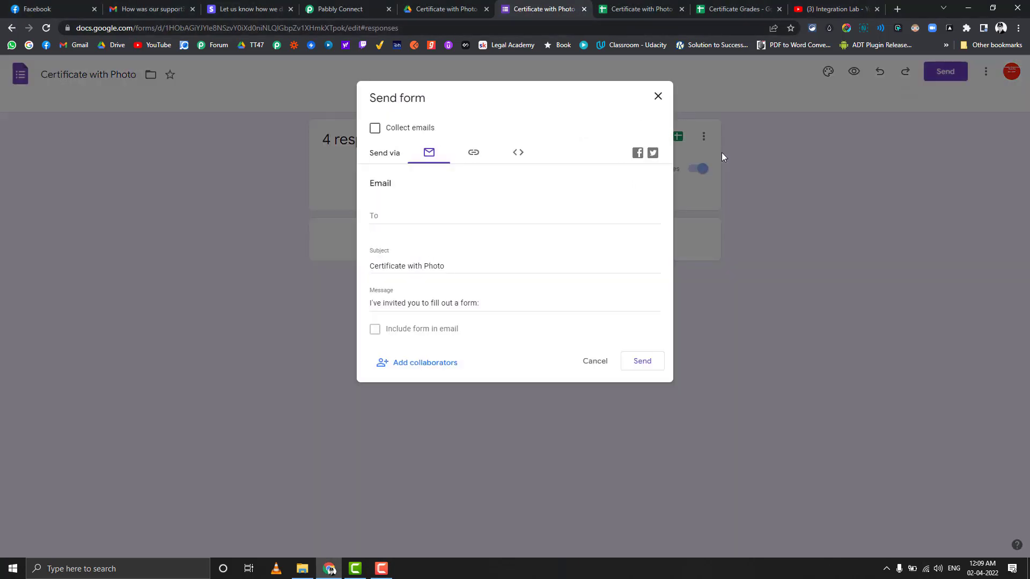
left_click(473, 154)
left_click(404, 220)
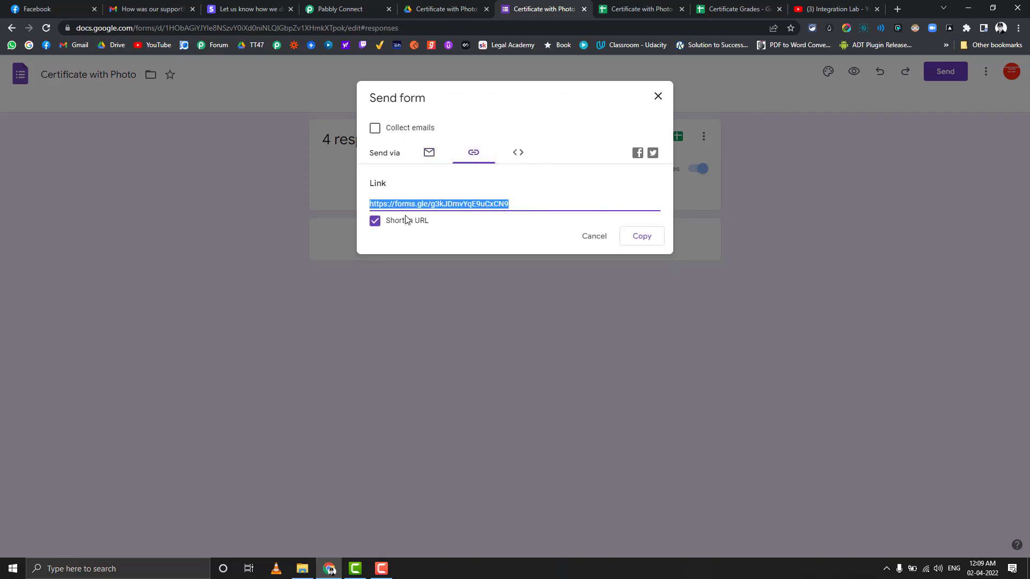
left_click(635, 241)
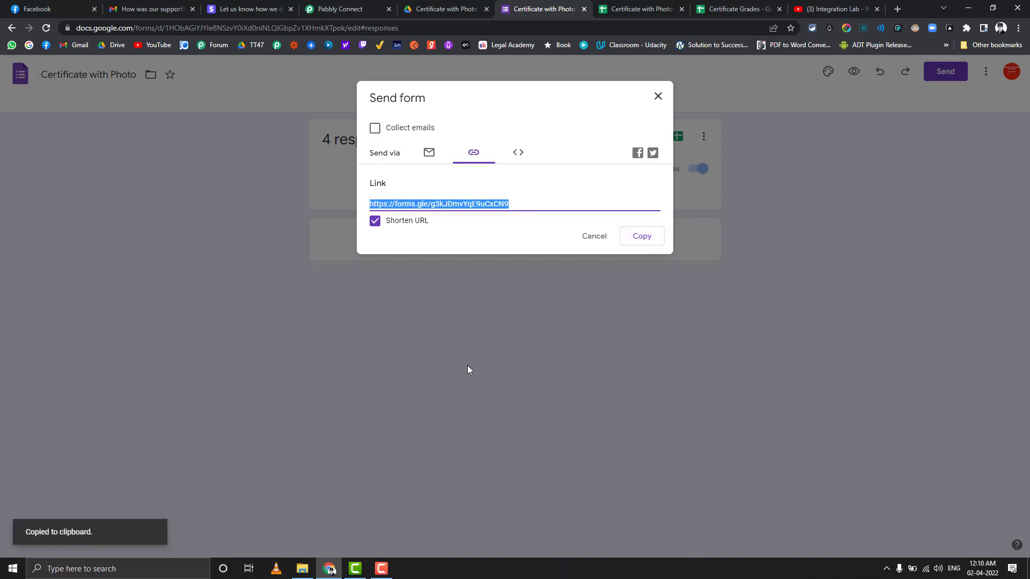
left_click(901, 6)
Step: Load the live form from the pasted link and fill Email from the saved suggestion
key("ctrl+v")
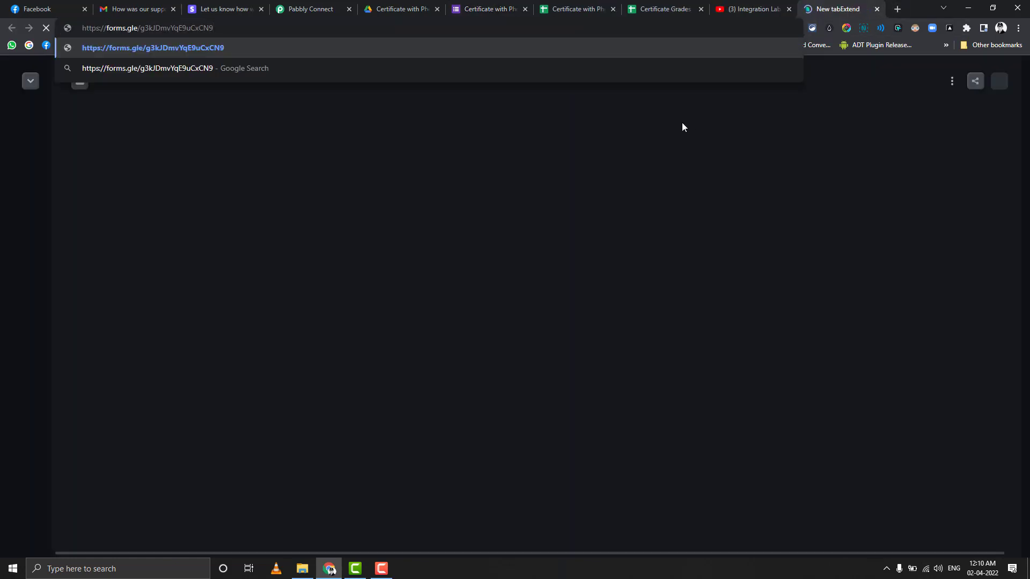
key("Return")
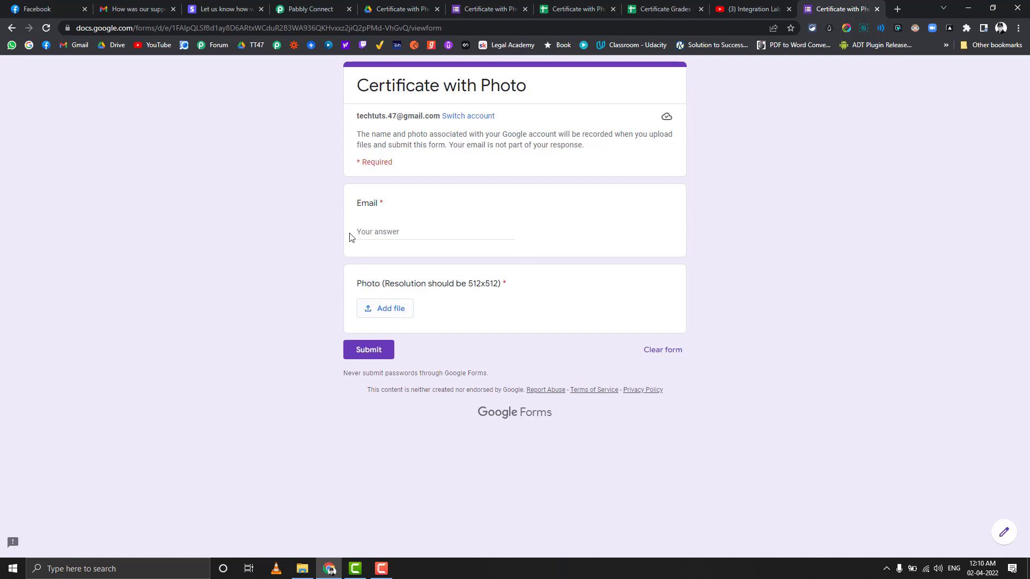
left_click(390, 231)
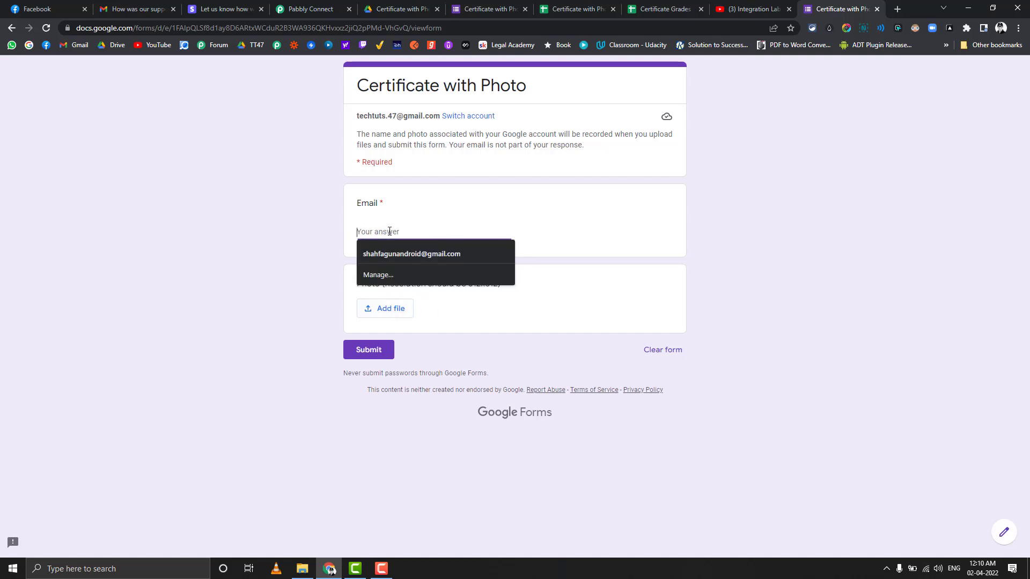
left_click(393, 253)
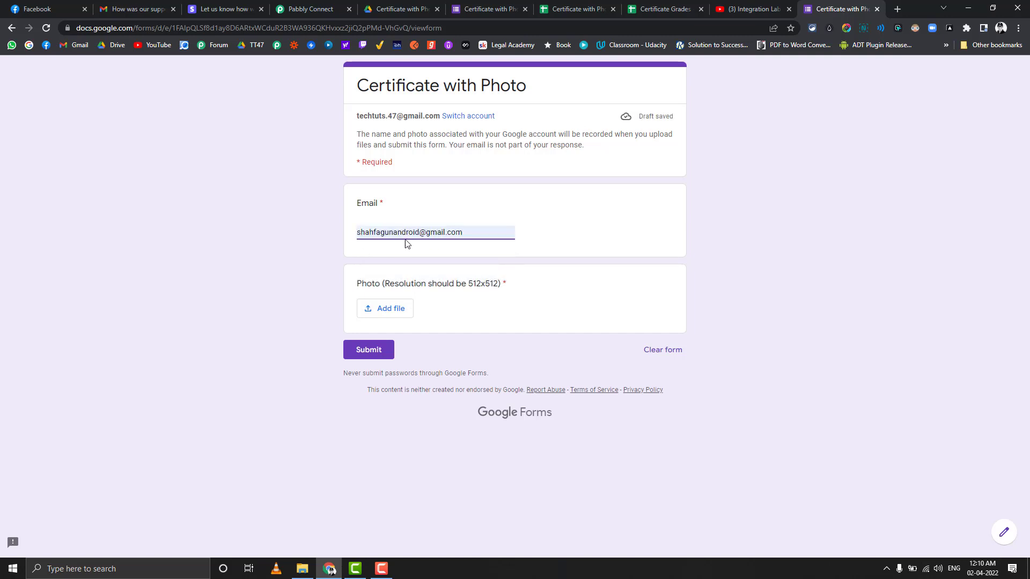
Step: Attach the first previously uploaded photo and submit the form response
left_click(395, 309)
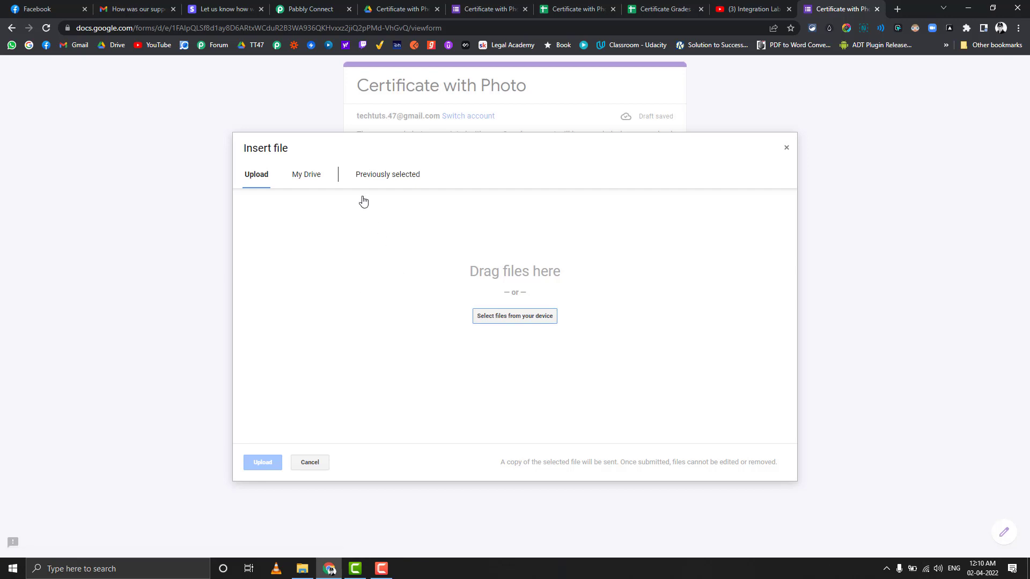
left_click(374, 177)
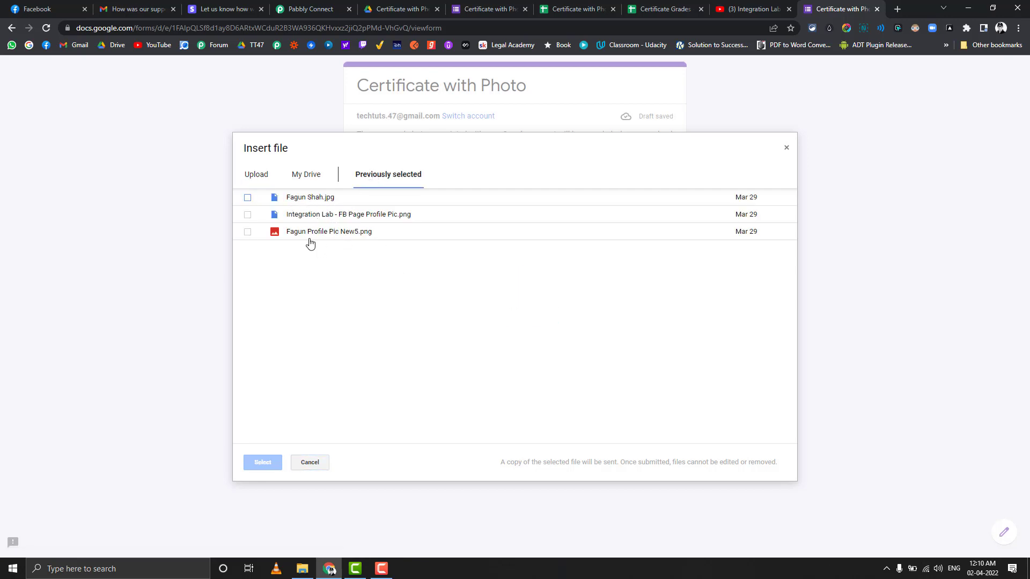
left_click(320, 199)
left_click(263, 463)
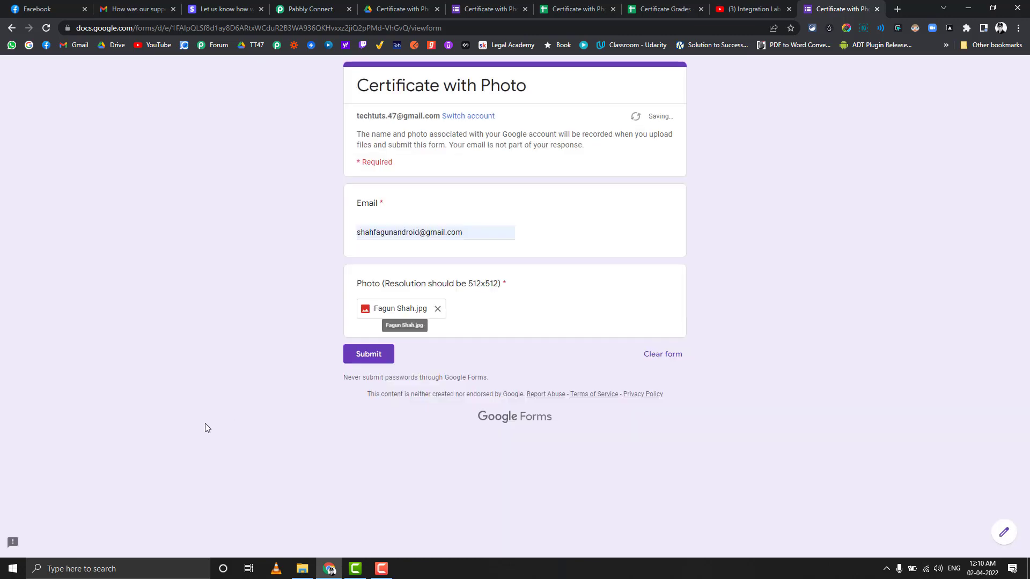
left_click(355, 359)
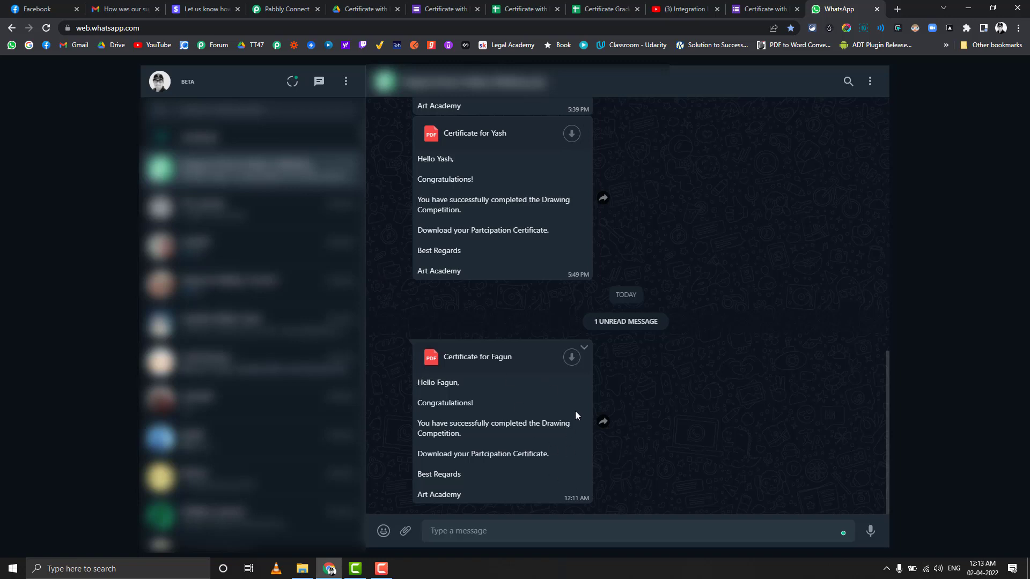
Step: Save the newest WhatsApp certificate PDF to Downloads and open it
left_click(571, 358)
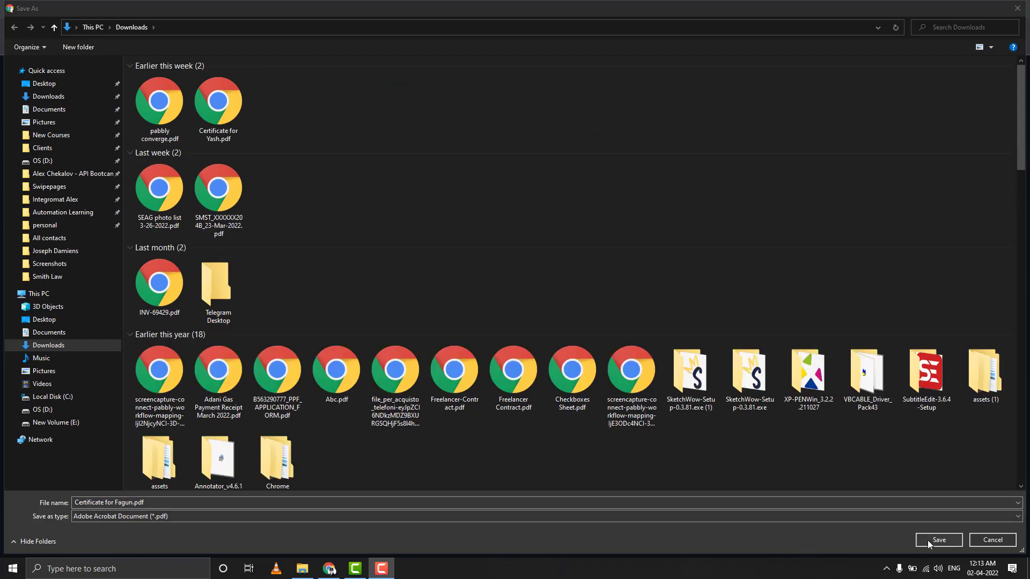
left_click(931, 540)
left_click(47, 547)
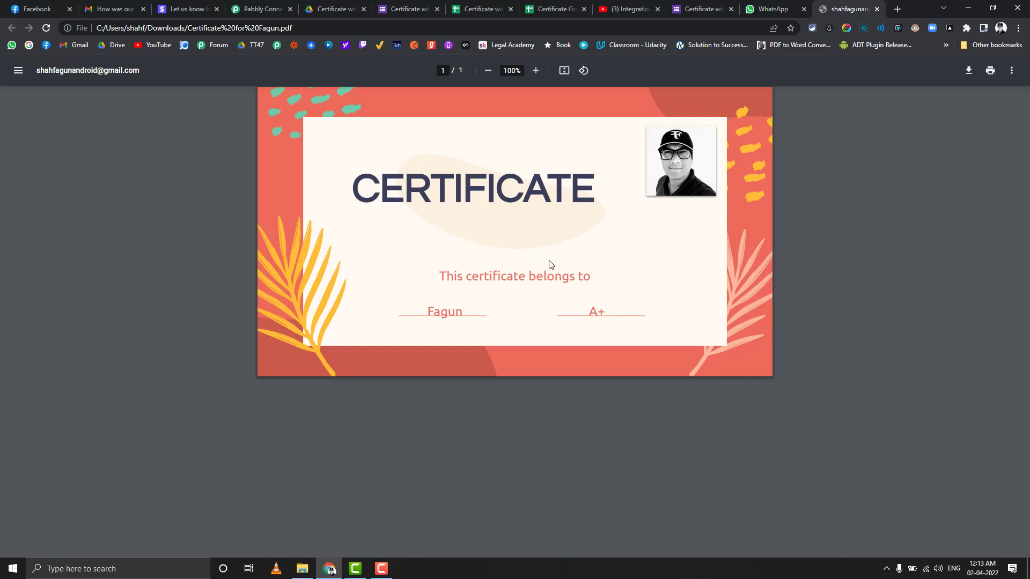
Step: View the certificate with the submitted photo and A+ grade, then return to the form tab
left_click(702, 8)
Step: Scroll the Pabbly workflow back to the Google Forms trigger, then open the Certificate Grades sheet
left_click(272, 6)
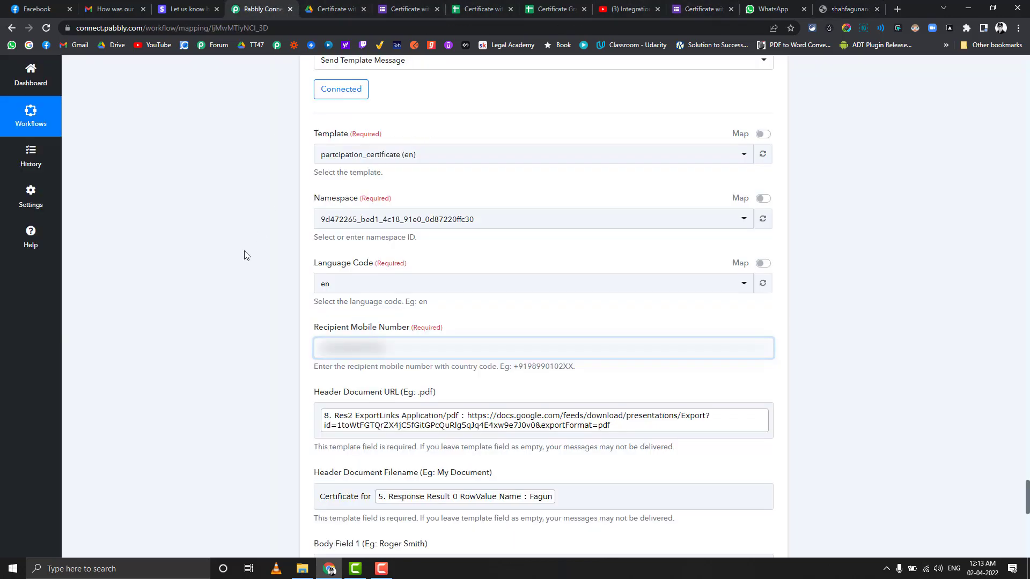
scroll(224, 284, "up", 20)
scroll(224, 284, "up", 15)
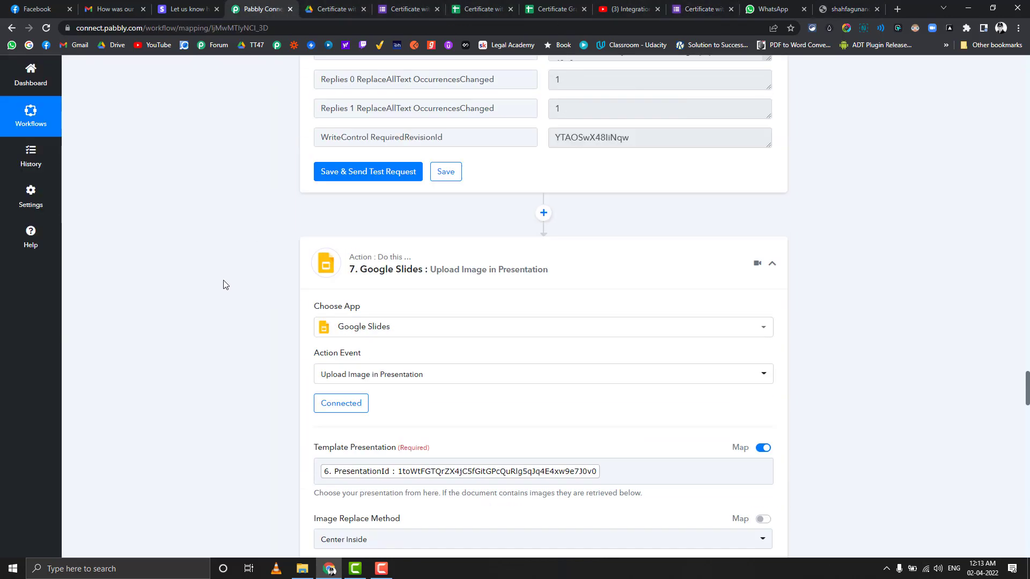
left_click_drag(1026, 354, 1026, 67)
scroll(196, 330, "down", 3)
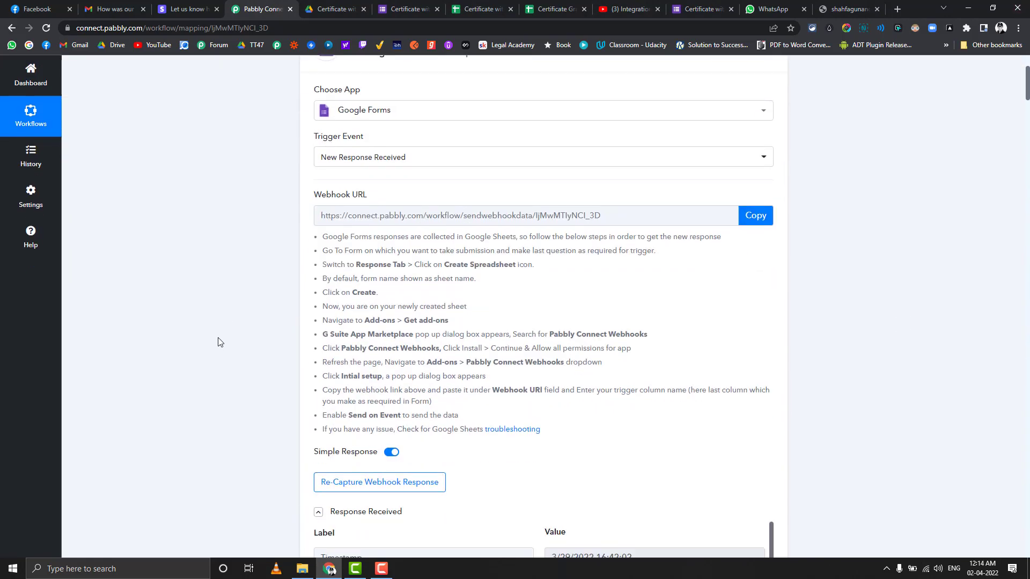
scroll(246, 323, "down", 1)
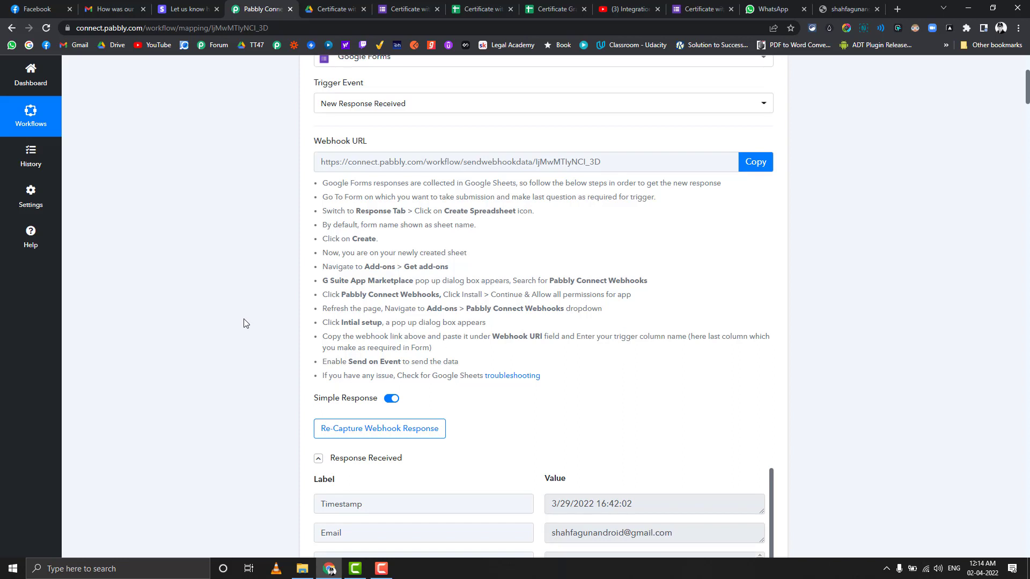
scroll(290, 279, "up", 1)
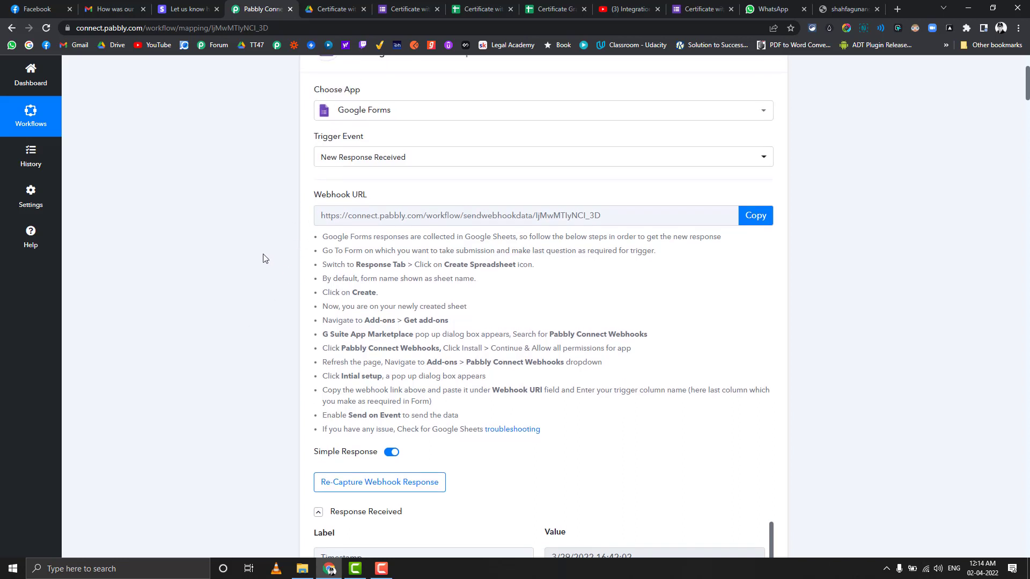
left_click(548, 5)
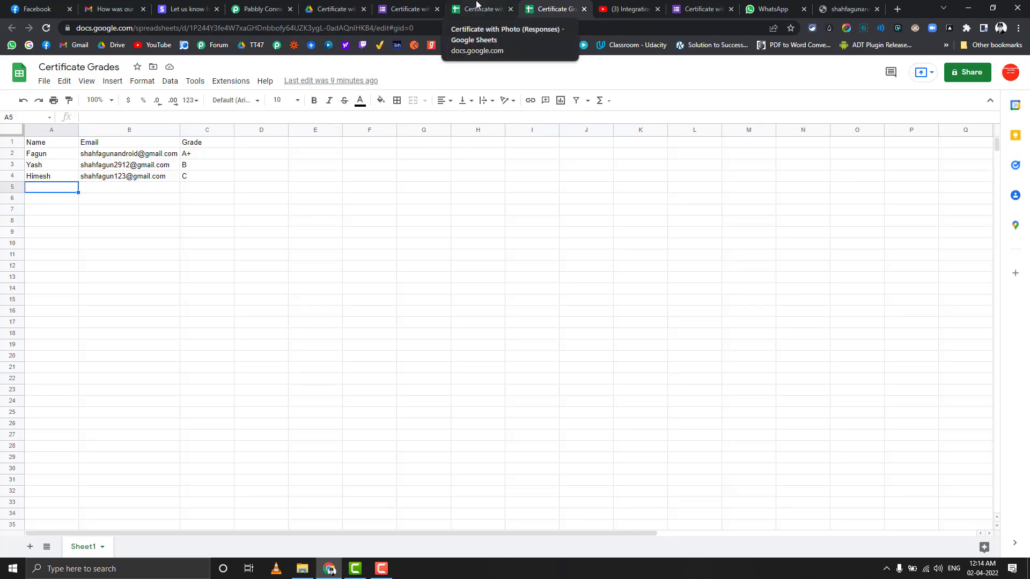
Step: Load a blank form via 'Submit another response' and view the Certificate with Photo (Responses) sheet
left_click(476, 5)
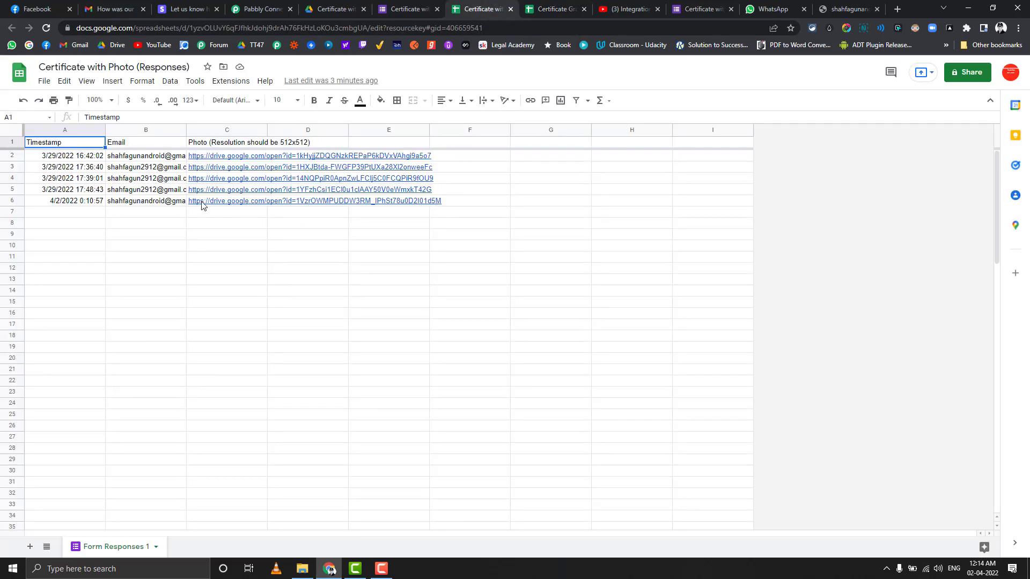
mouse_move(203, 167)
left_click(704, 4)
left_click(416, 141)
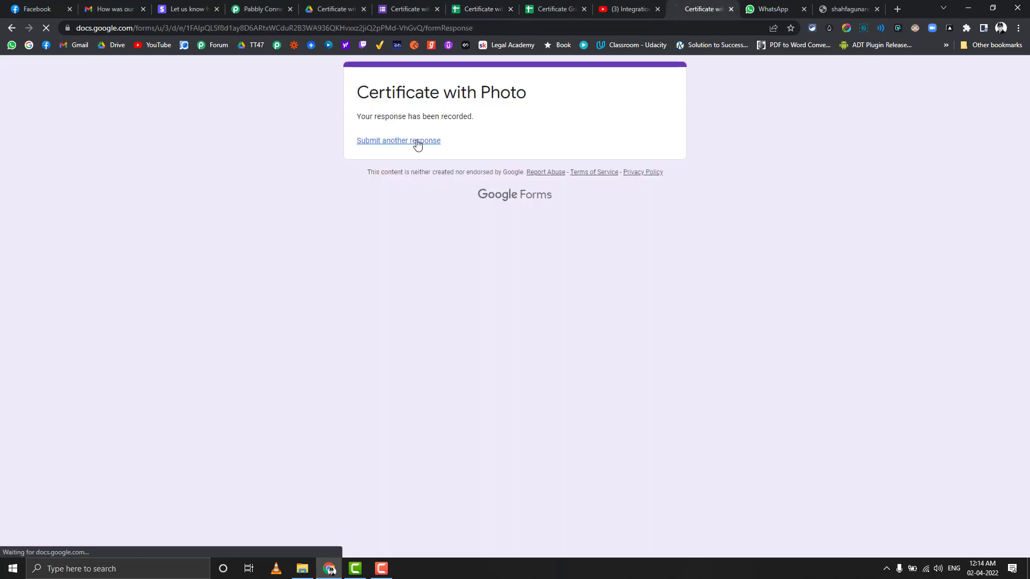
left_click(401, 140)
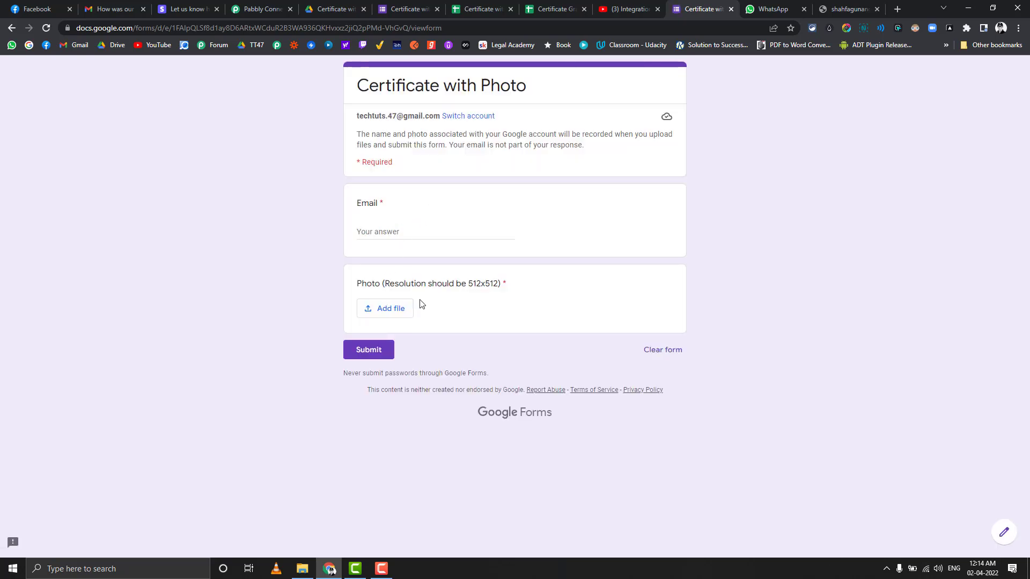
left_click(474, 4)
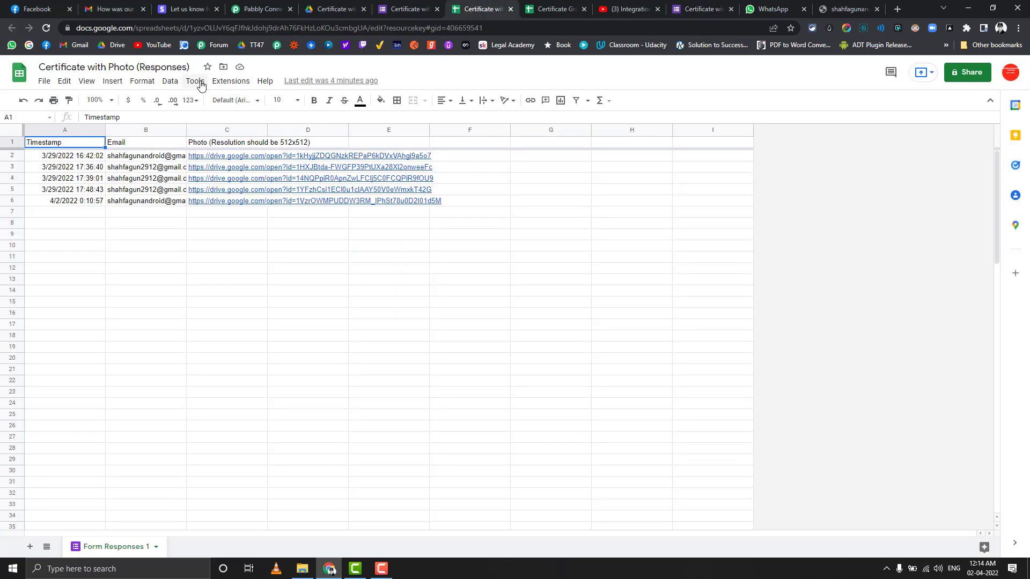
left_click(230, 83)
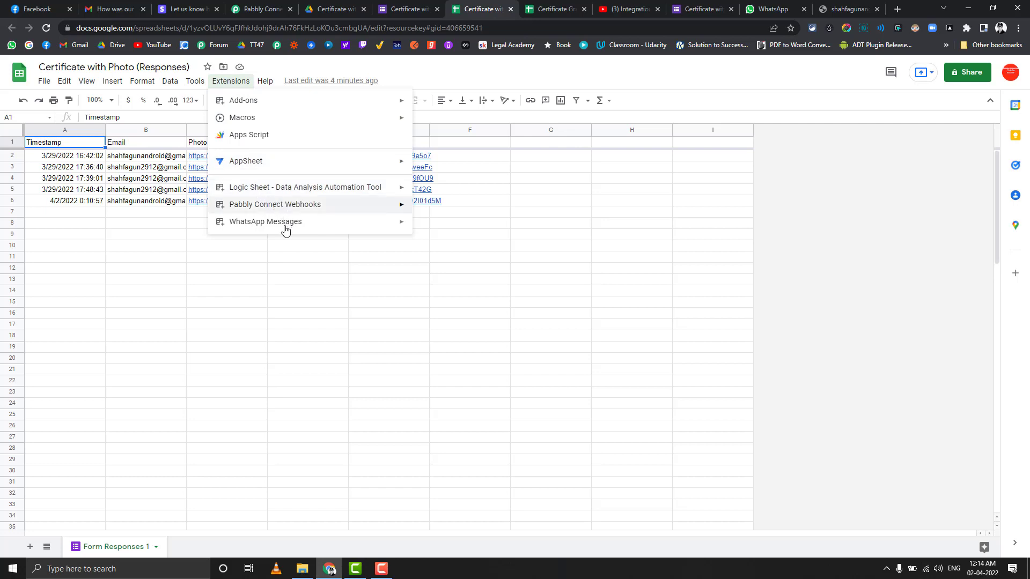
mouse_move(336, 209)
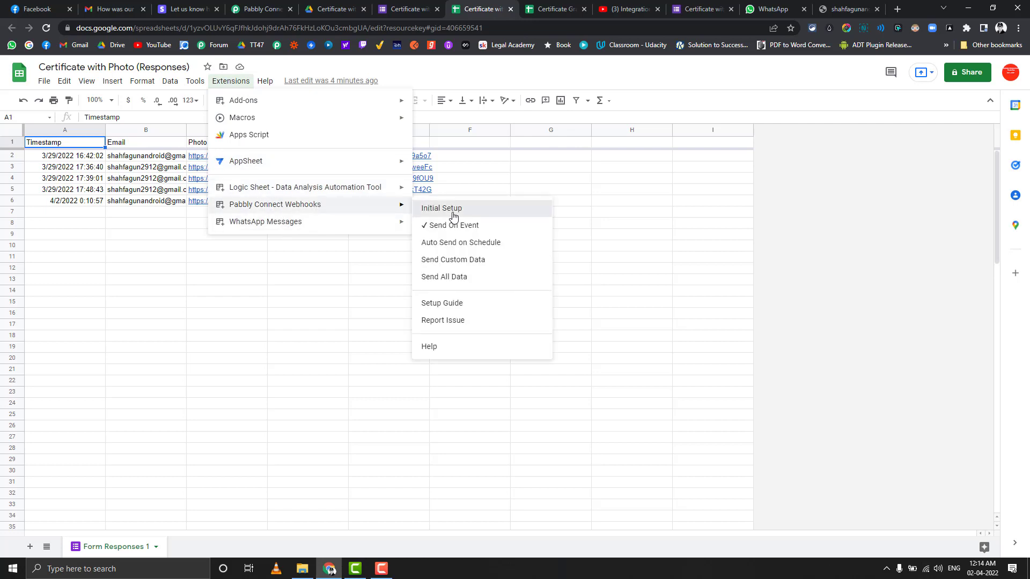
left_click(452, 213)
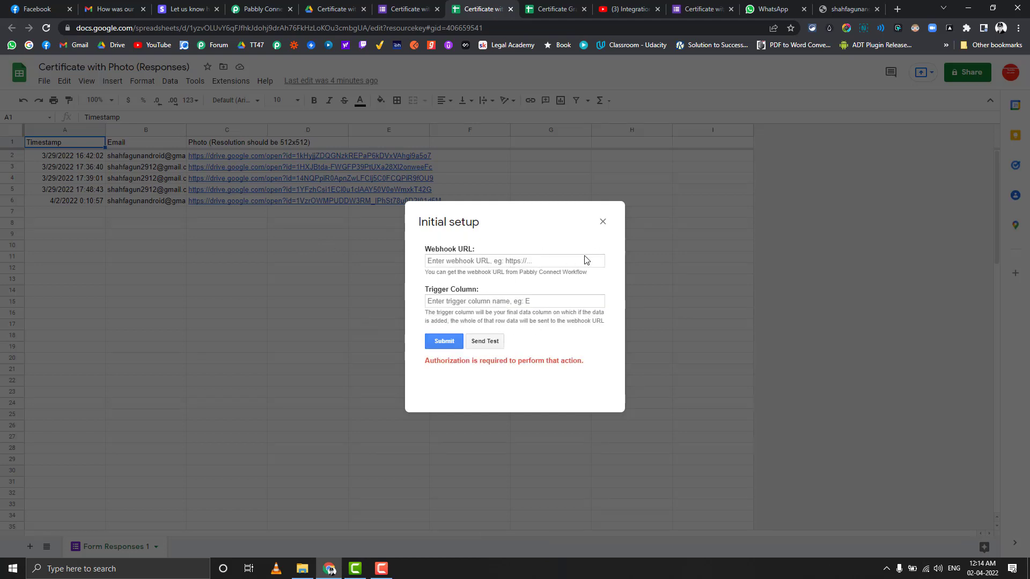
left_click(603, 222)
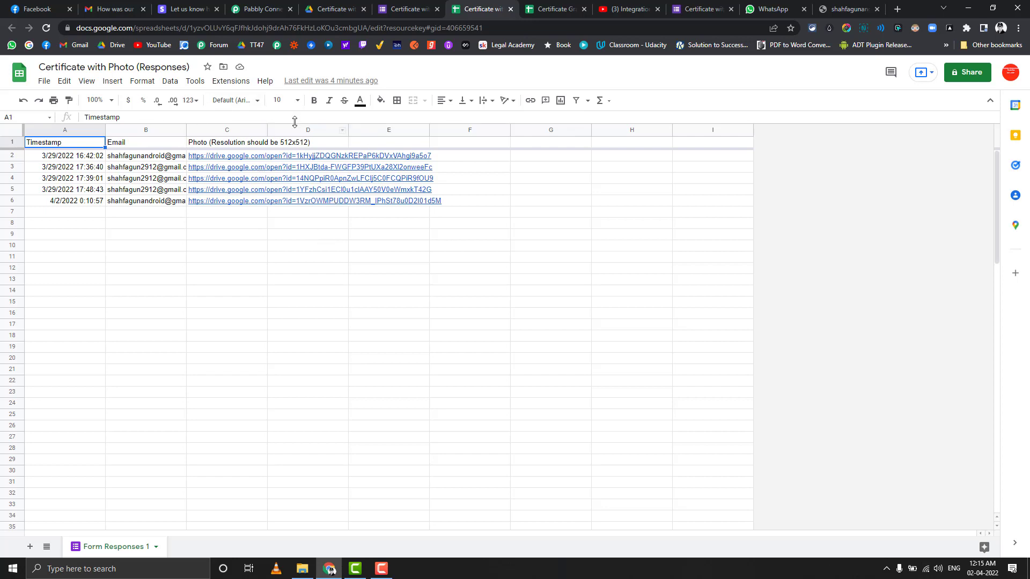
Step: Scroll down to the Text Formatter Split Text step and inspect its mapped photo link
left_click(263, 9)
scroll(278, 256, "down", 5)
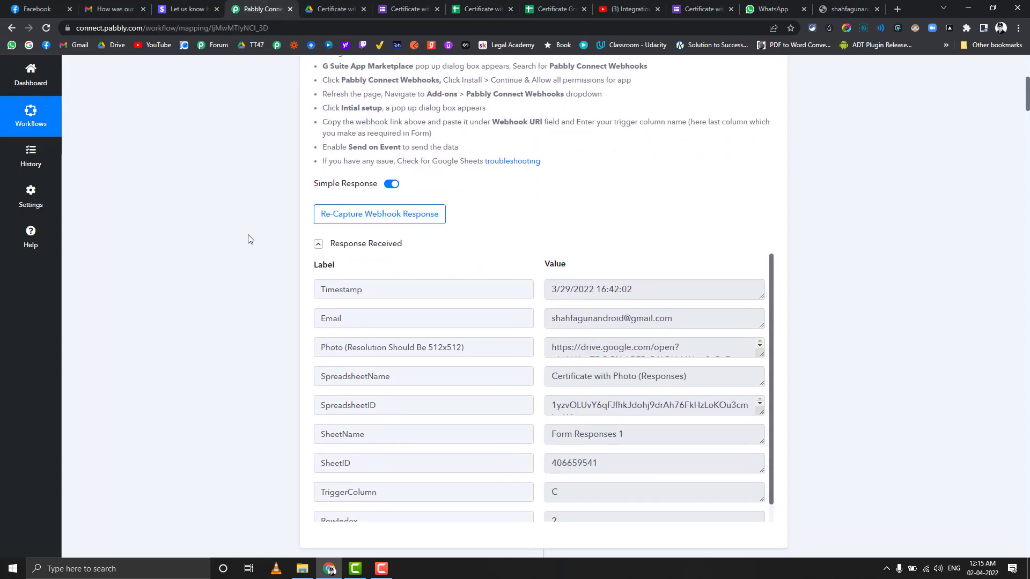
scroll(248, 238, "down", 2)
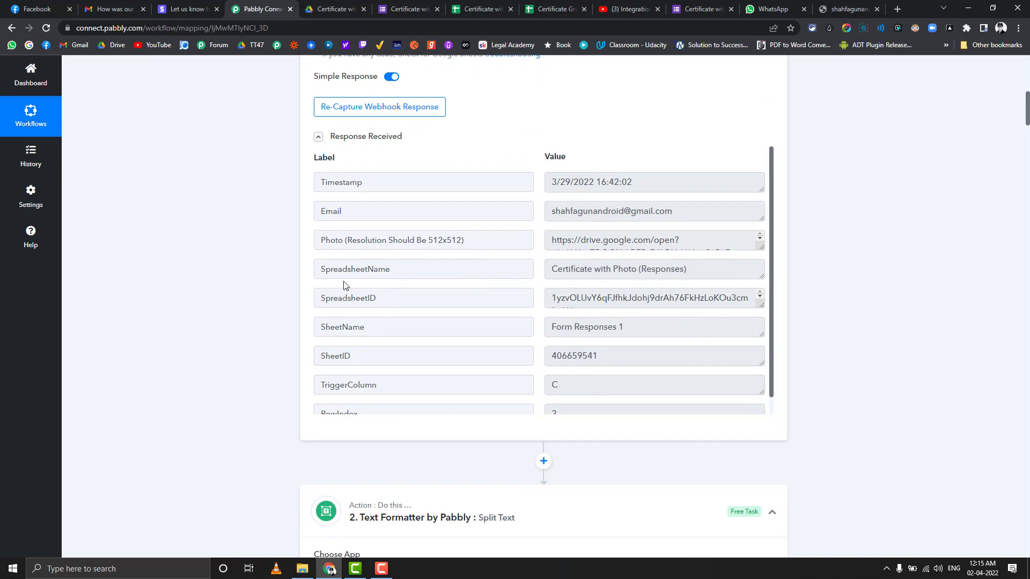
scroll(204, 287, "down", 3)
scroll(205, 287, "down", 4)
scroll(204, 286, "down", 2)
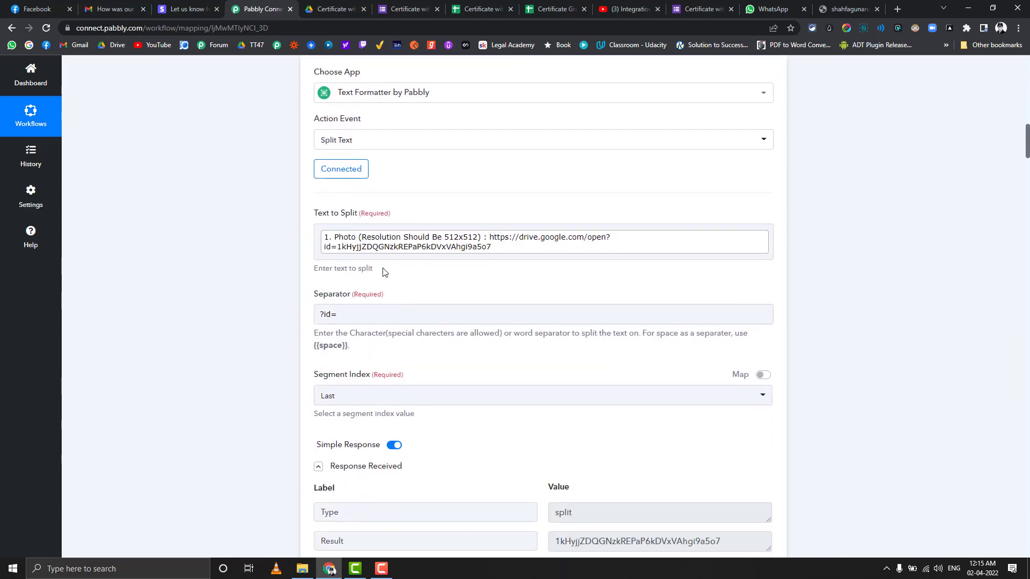
left_click(337, 251)
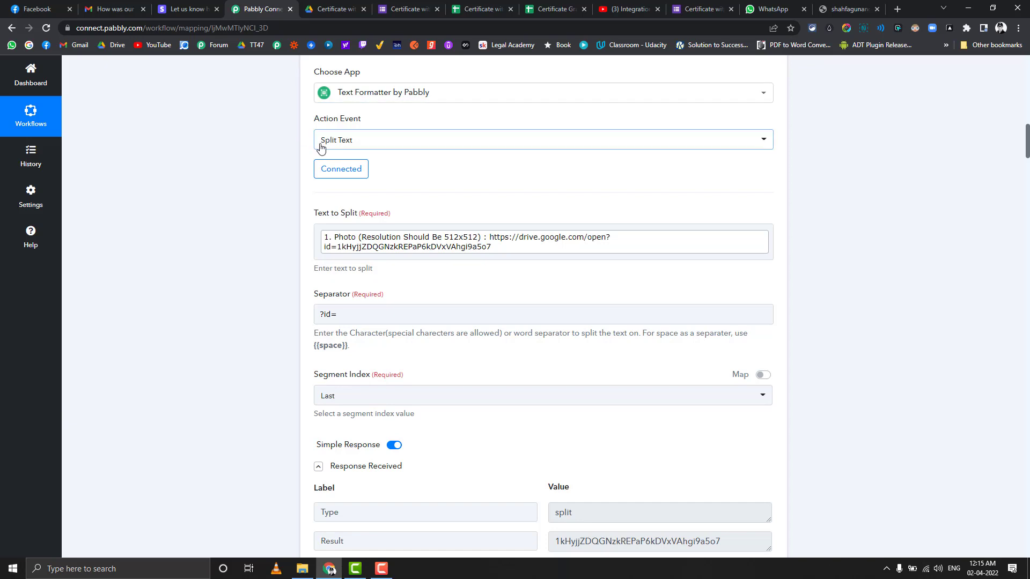
Step: Complete the Split Text separator as '?id='
mouse_move(358, 123)
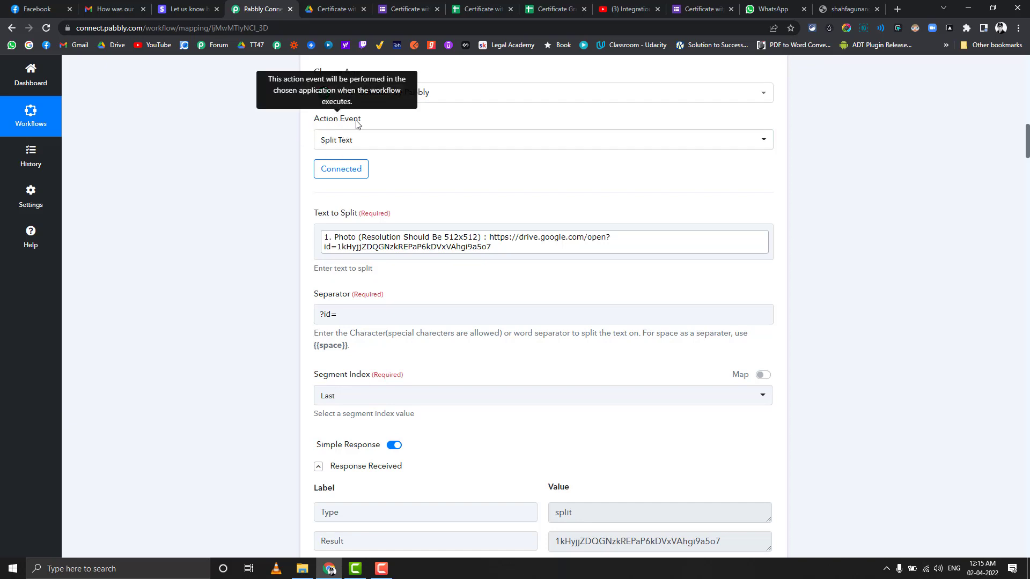
scroll(291, 172, "down", 2)
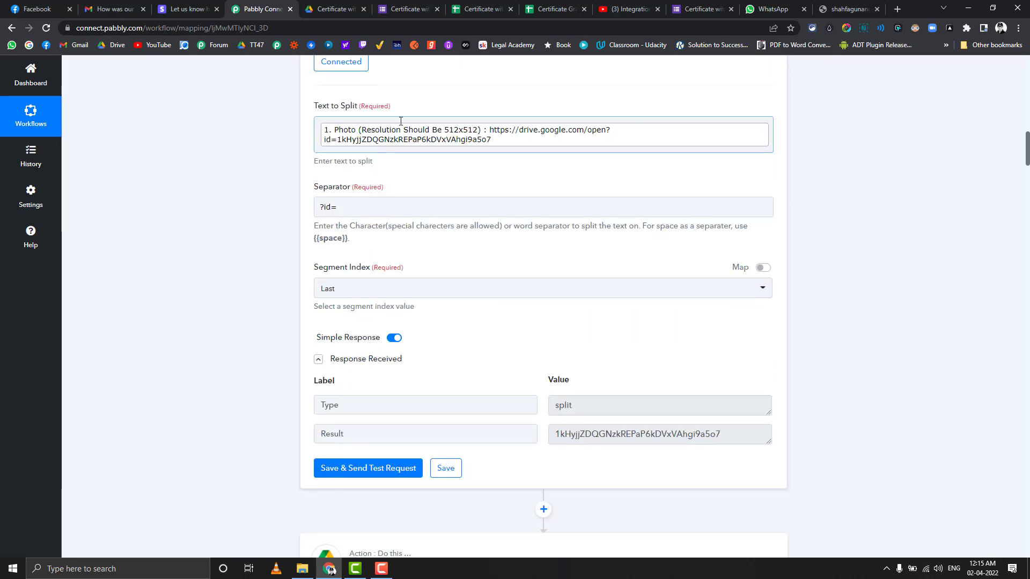
scroll(260, 236, "up", 3)
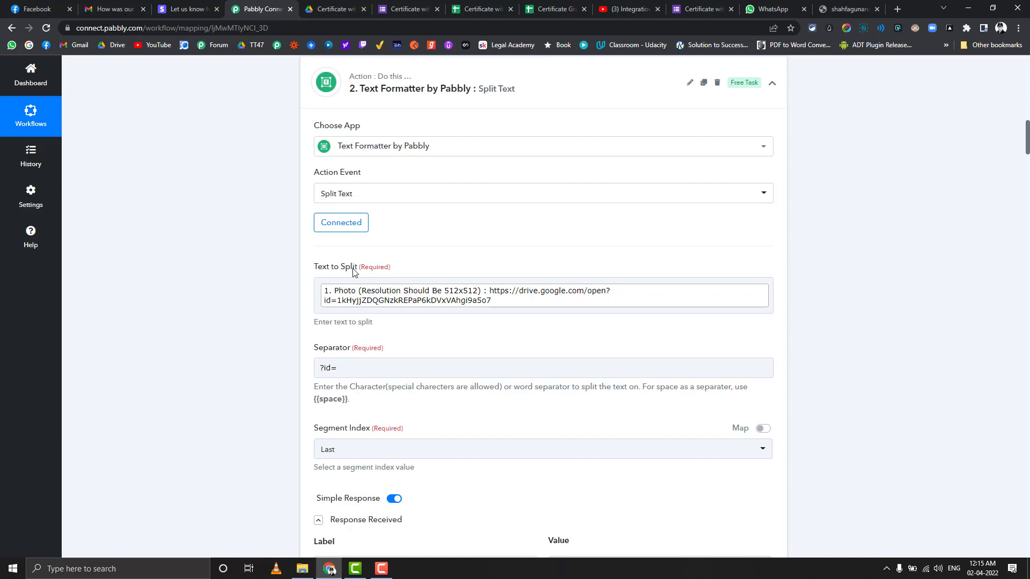
scroll(353, 272, "down", 2)
type("=")
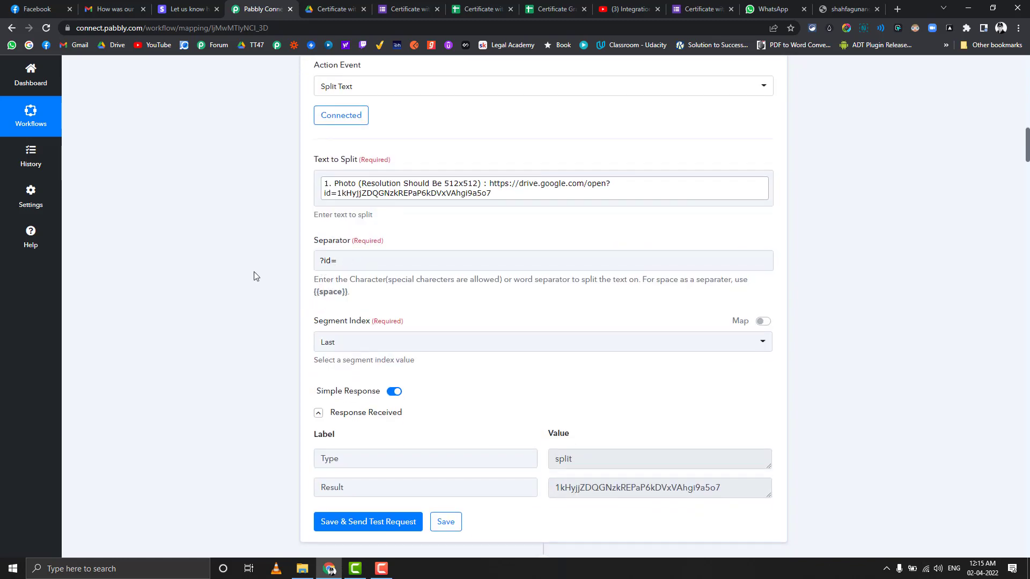
Step: Check that the Result holds the photo's file ID, then scroll to the Google Drive share step
scroll(311, 272, "up", 7)
scroll(297, 307, "down", 5)
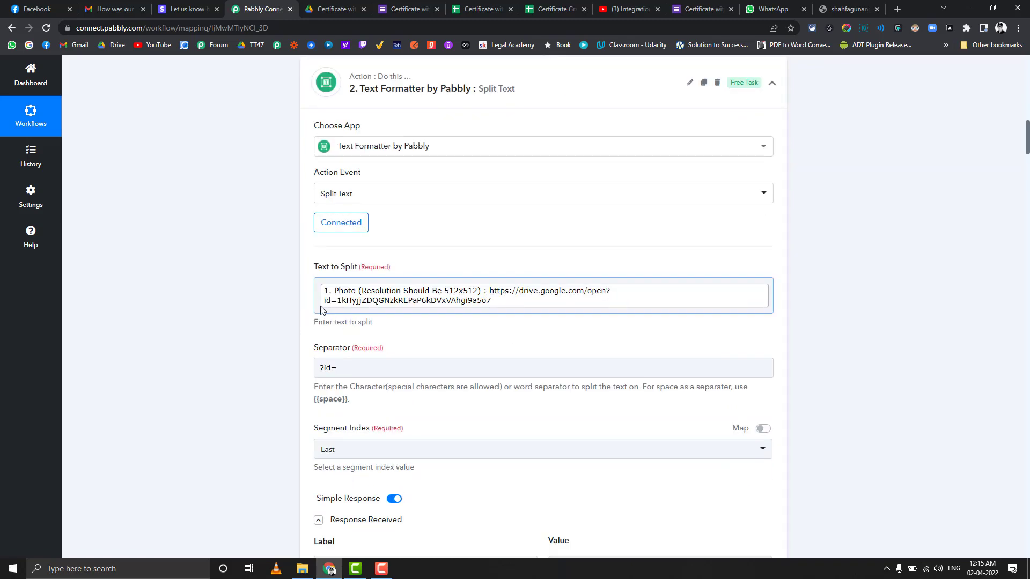
scroll(252, 341, "down", 3)
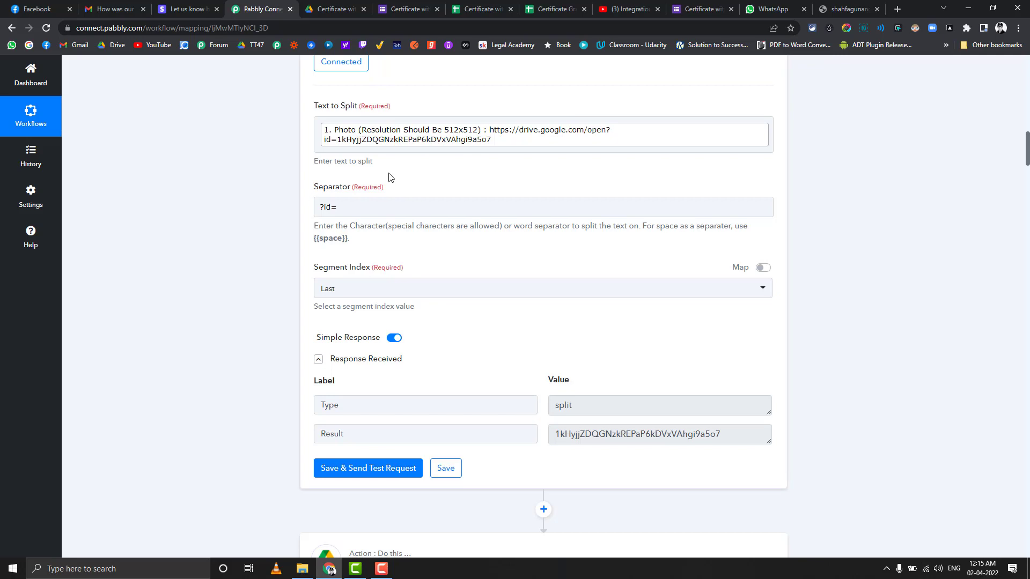
scroll(425, 278, "down", 2)
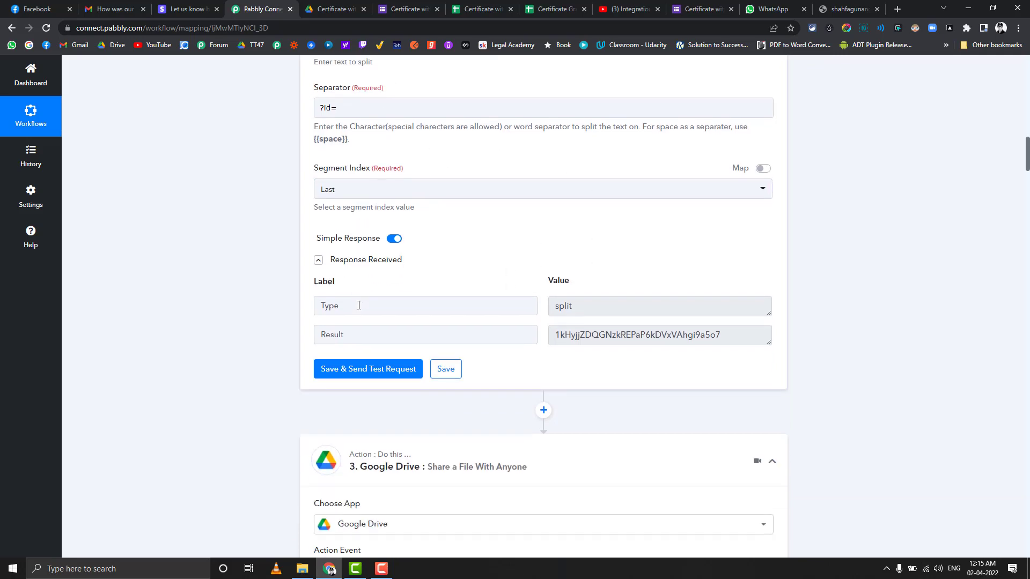
double_click(602, 331)
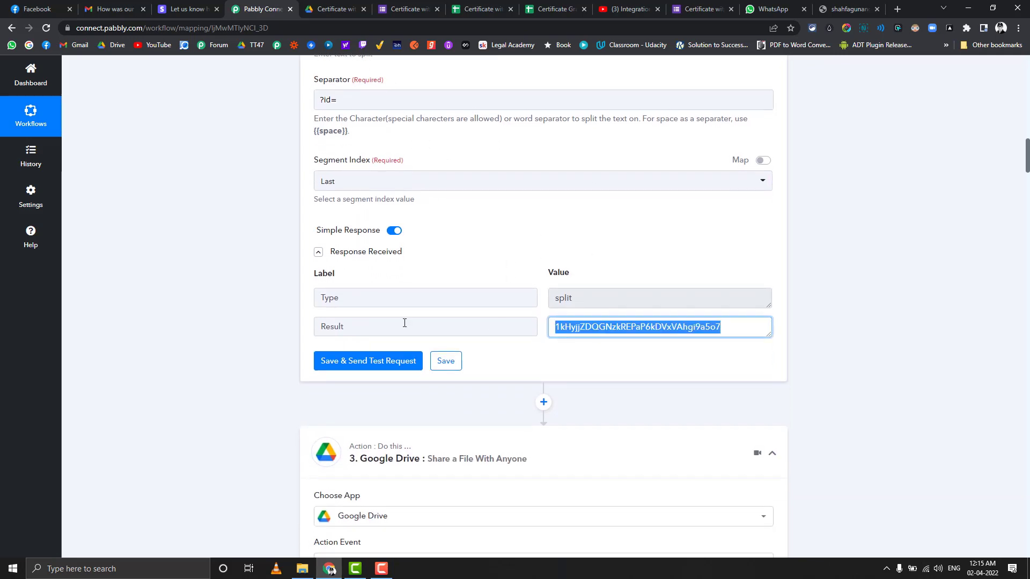
scroll(405, 322, "down", 6)
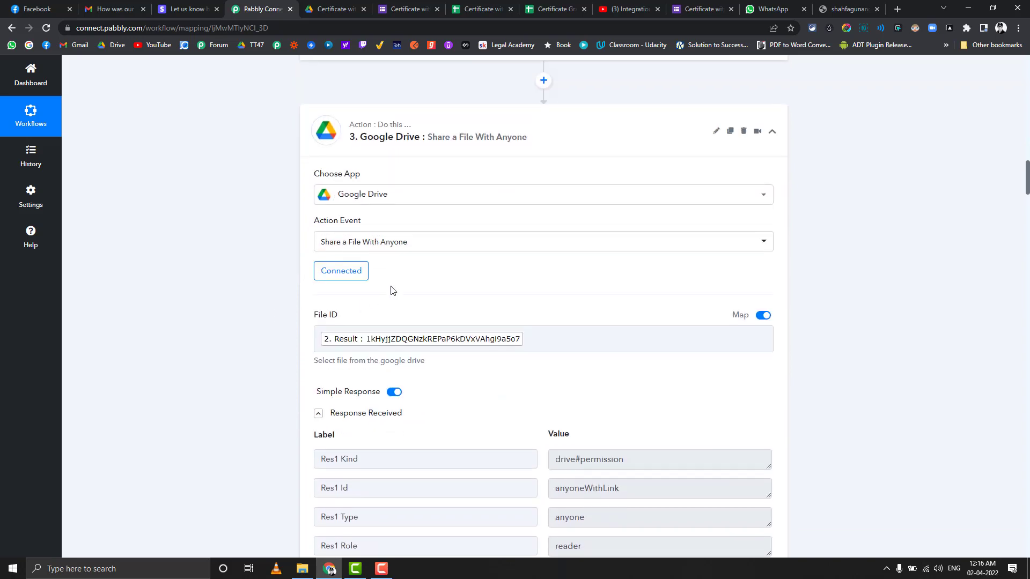
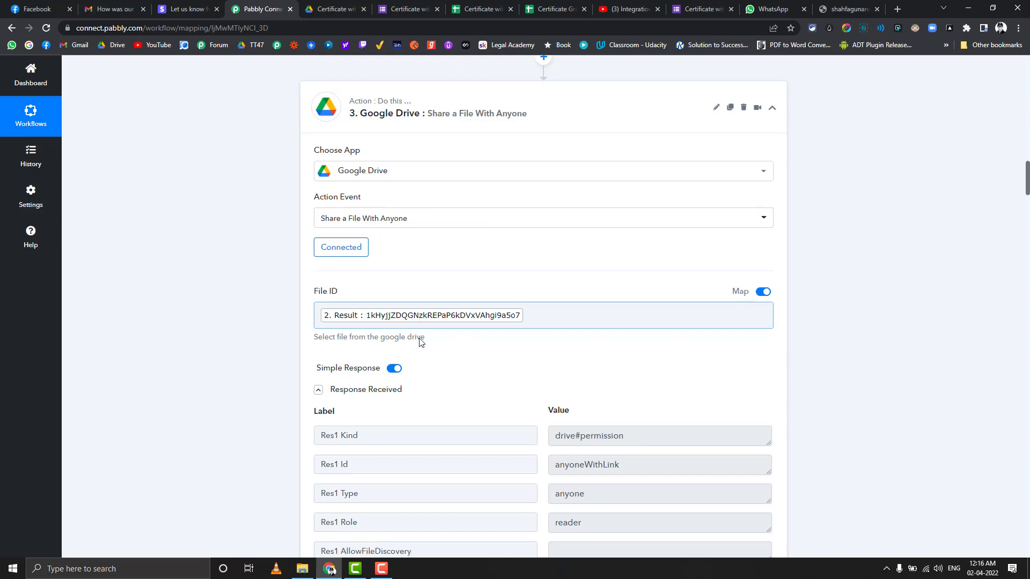
Step: Confirm the Drive share step uses File ID from step 2 Result, shared with anyone as reader
scroll(275, 312, "down", 2)
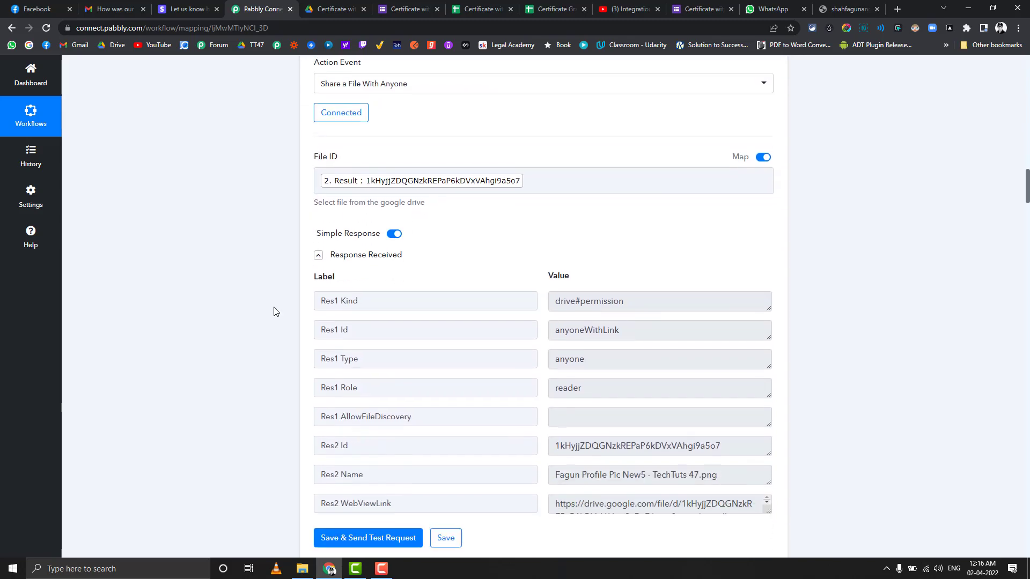
scroll(274, 310, "down", 3)
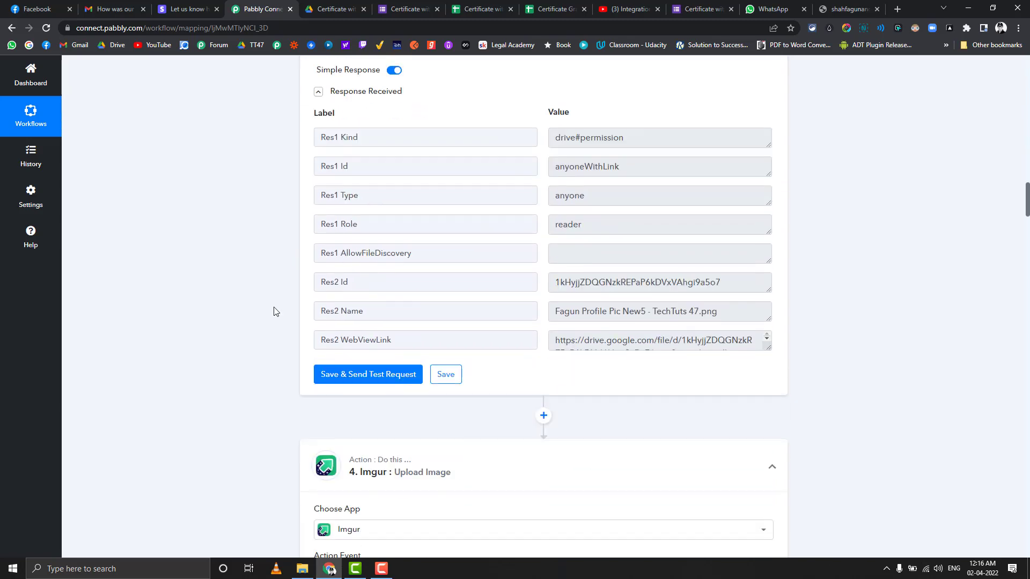
scroll(425, 214, "up", 4)
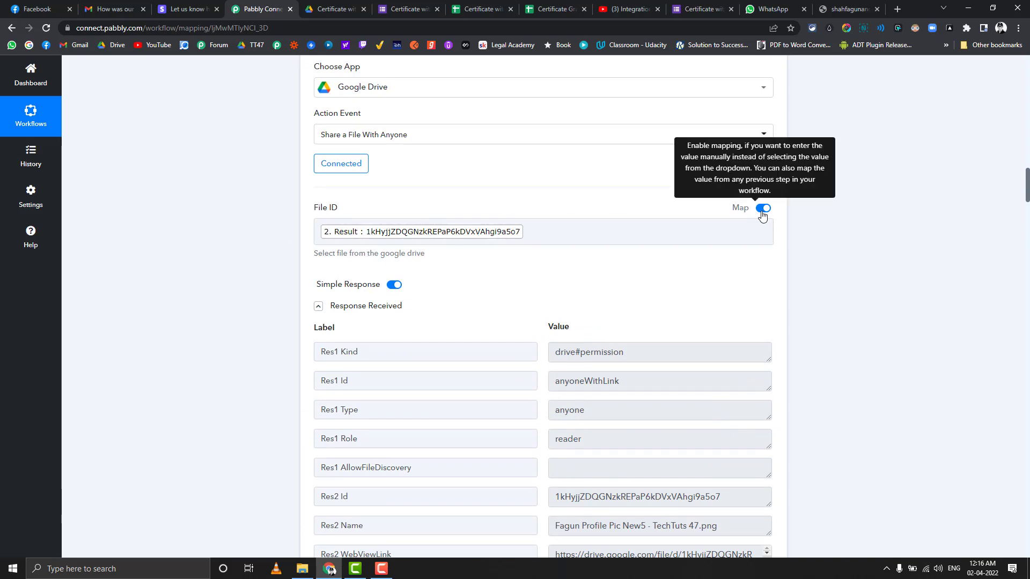
left_click(547, 234)
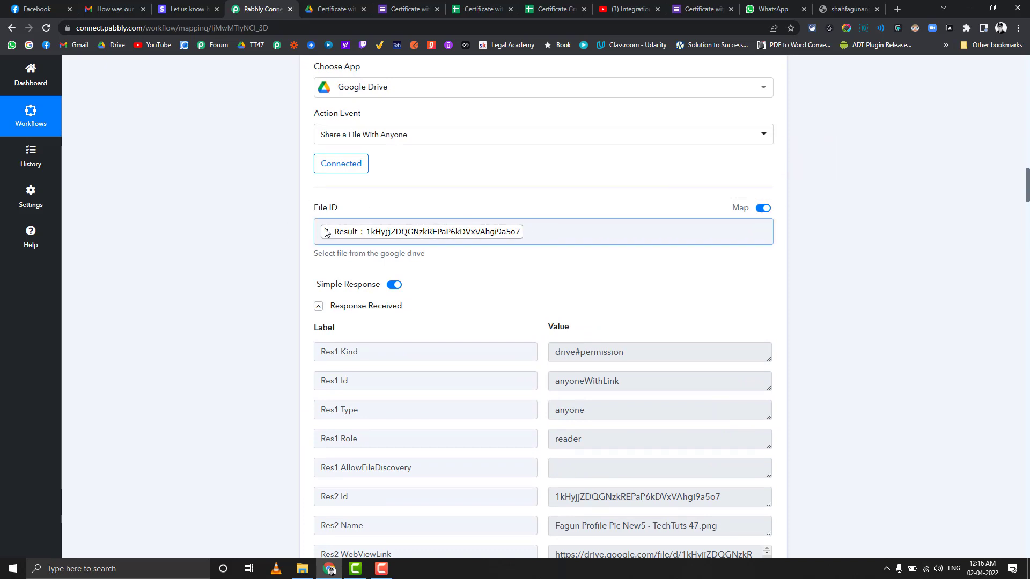
scroll(267, 252, "down", 6)
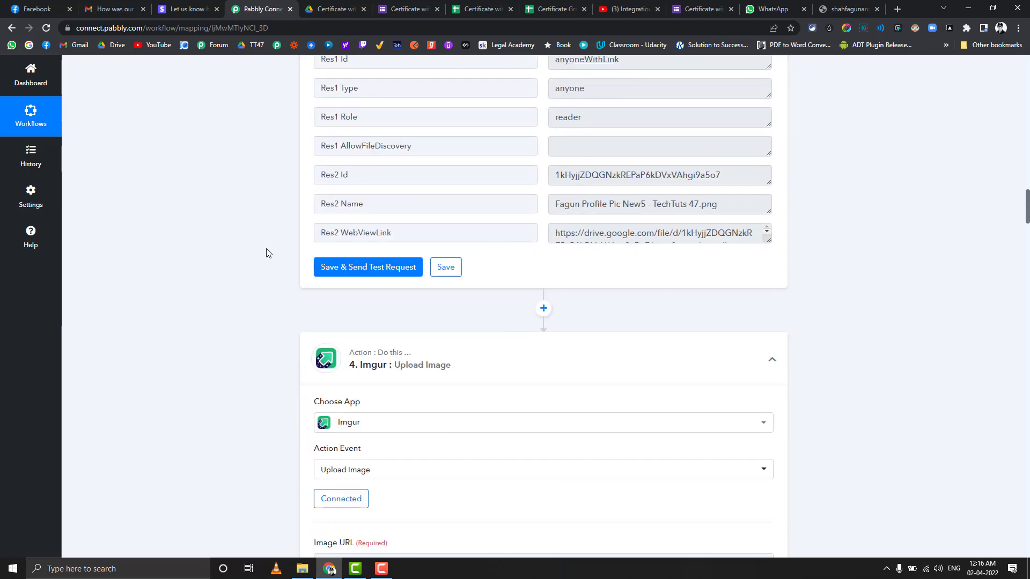
Step: Set Image URL to the drive uc?export=download&id= prefix followed by step 3 Res2 Id
scroll(178, 259, "down", 5)
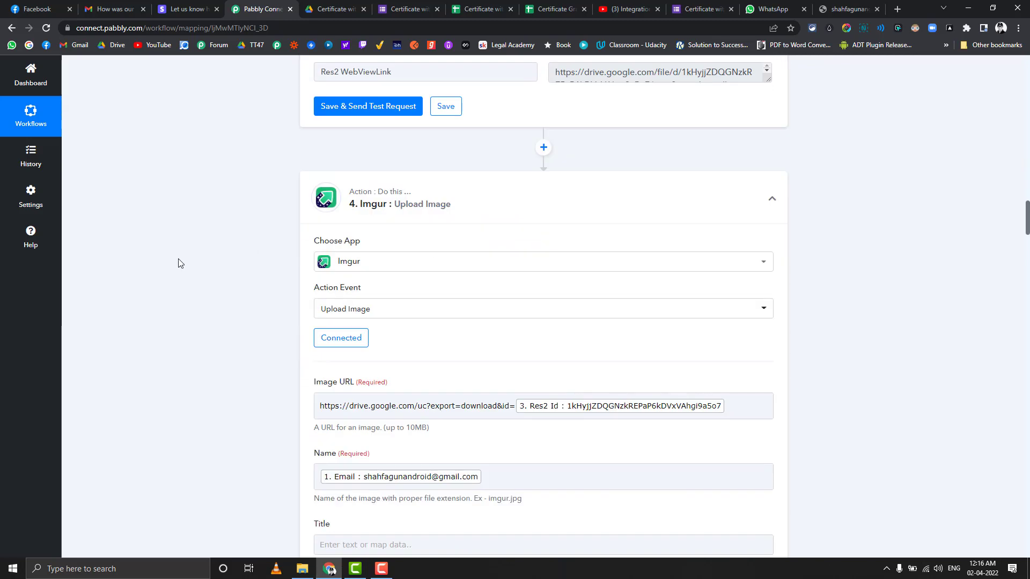
left_click(418, 304)
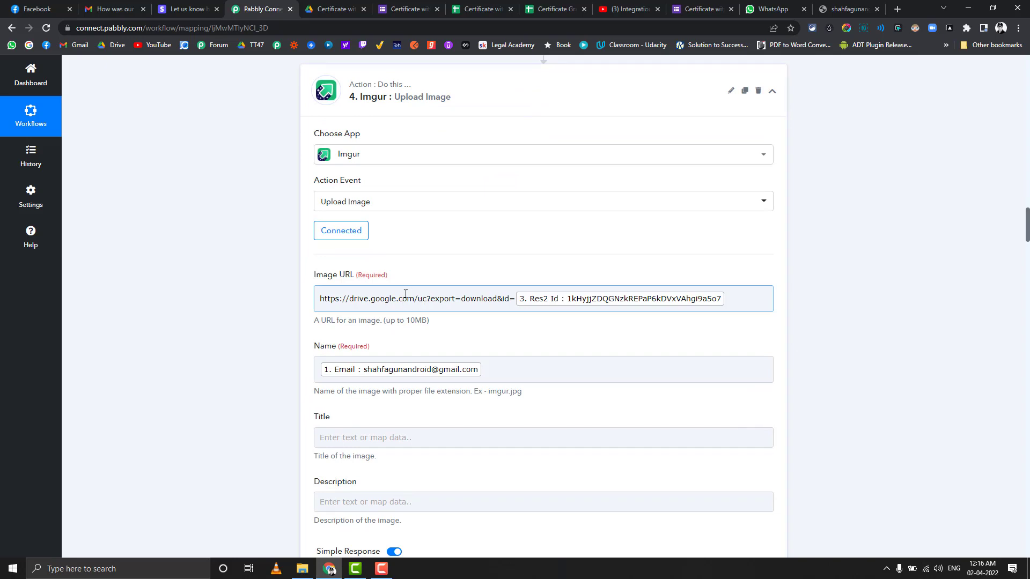
left_click(347, 109)
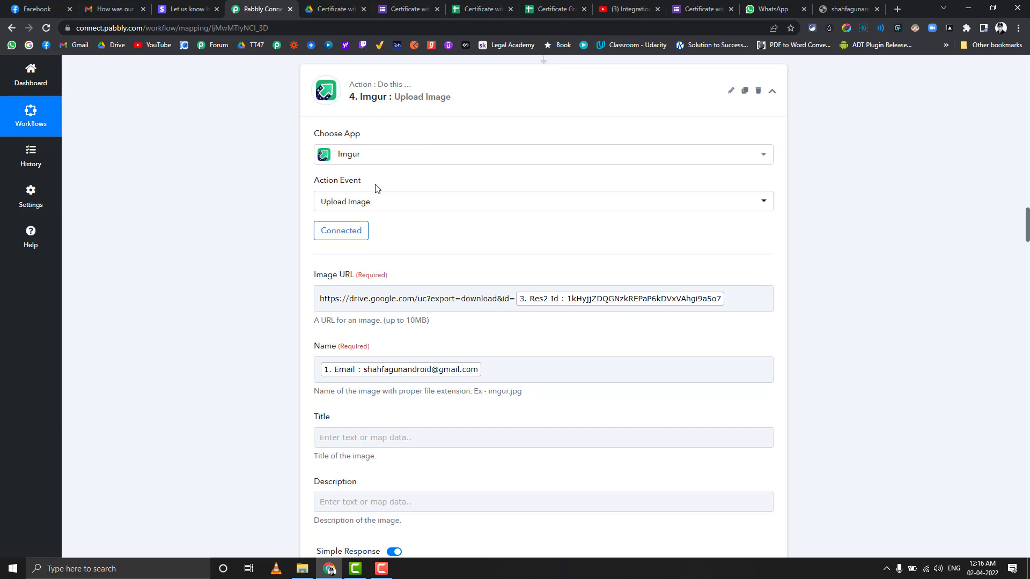
left_click(331, 297)
left_click_drag(320, 298, 515, 297)
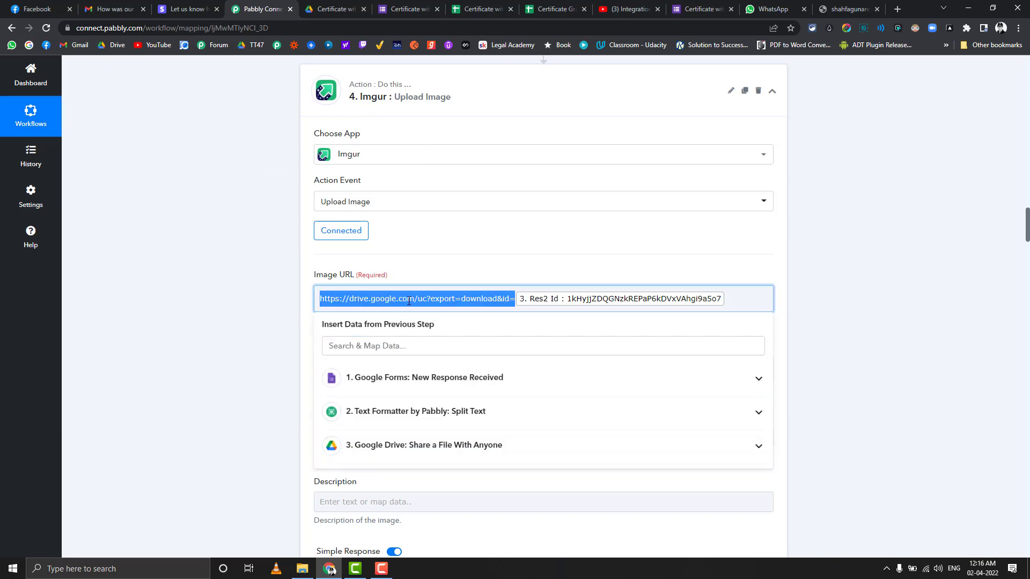
left_click(271, 303)
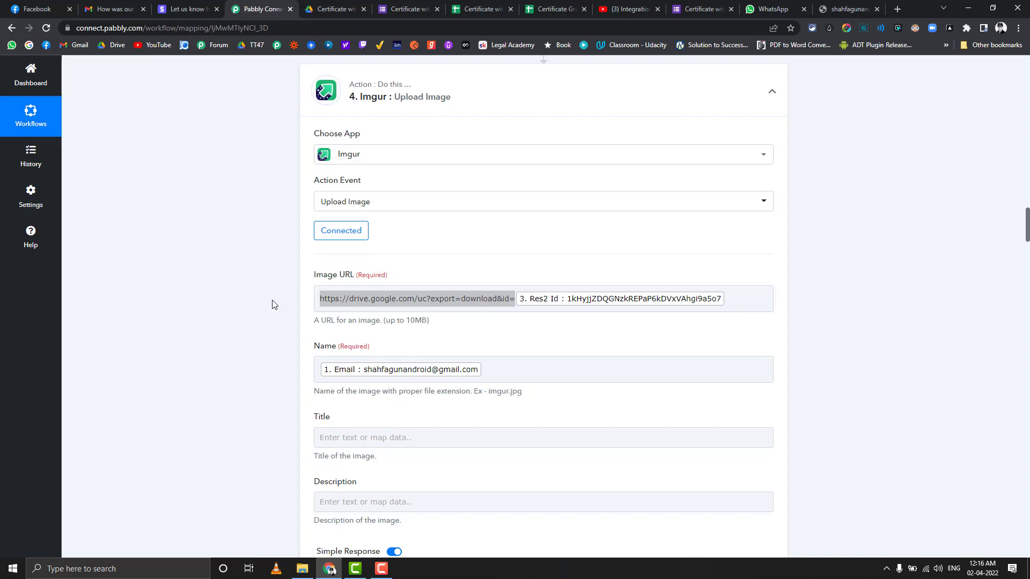
left_click(475, 298)
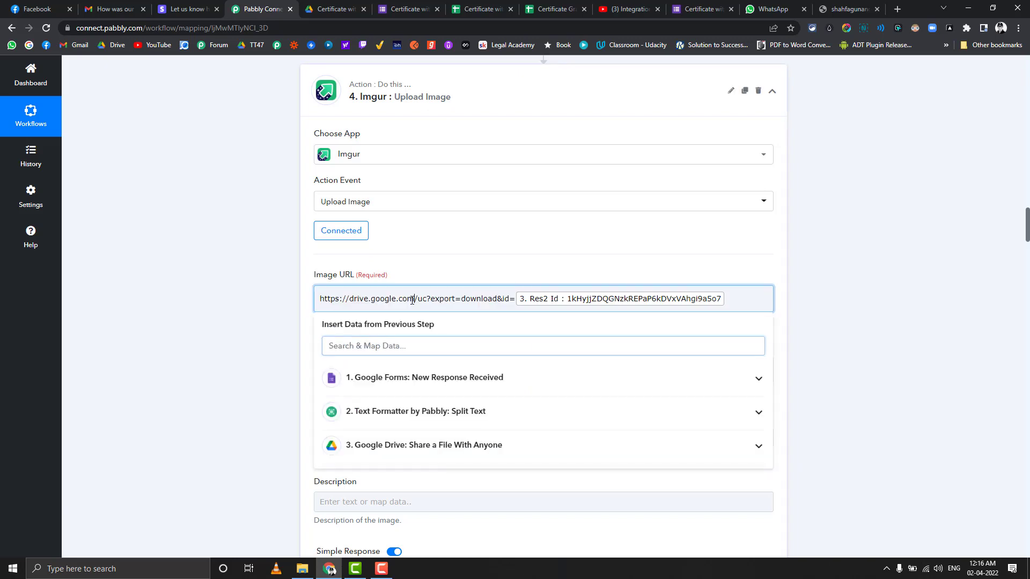
left_click(262, 305)
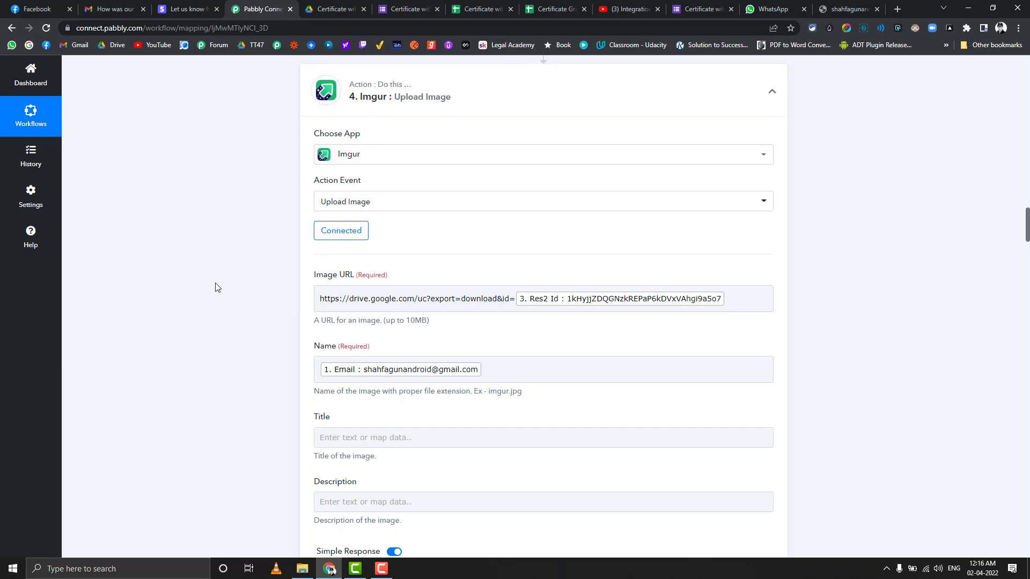
left_click(343, 299)
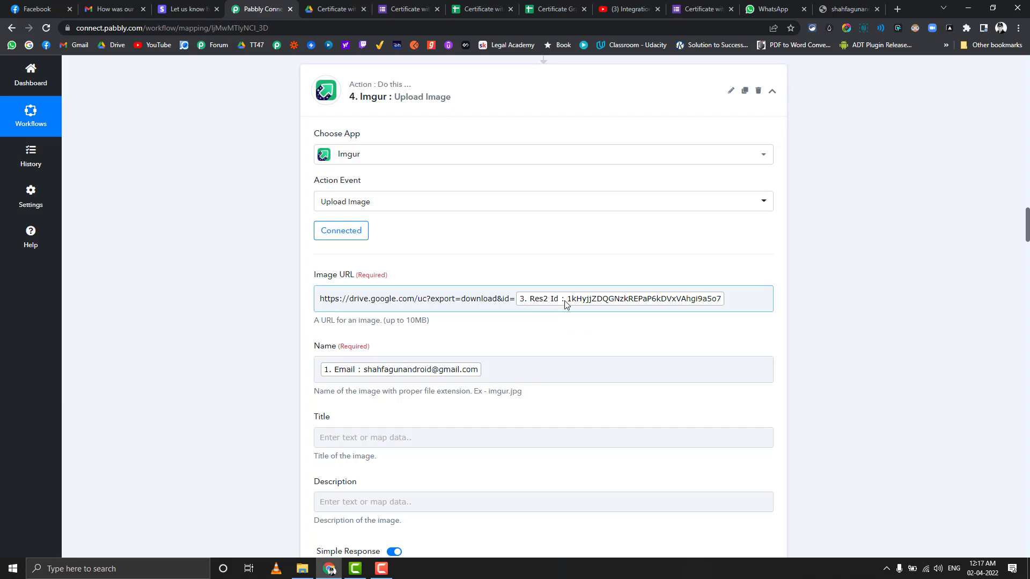
Step: Map the image Name to the form's Email and copy the returned i.imgur.com Data Link
scroll(316, 289, "down", 2)
left_click(333, 255)
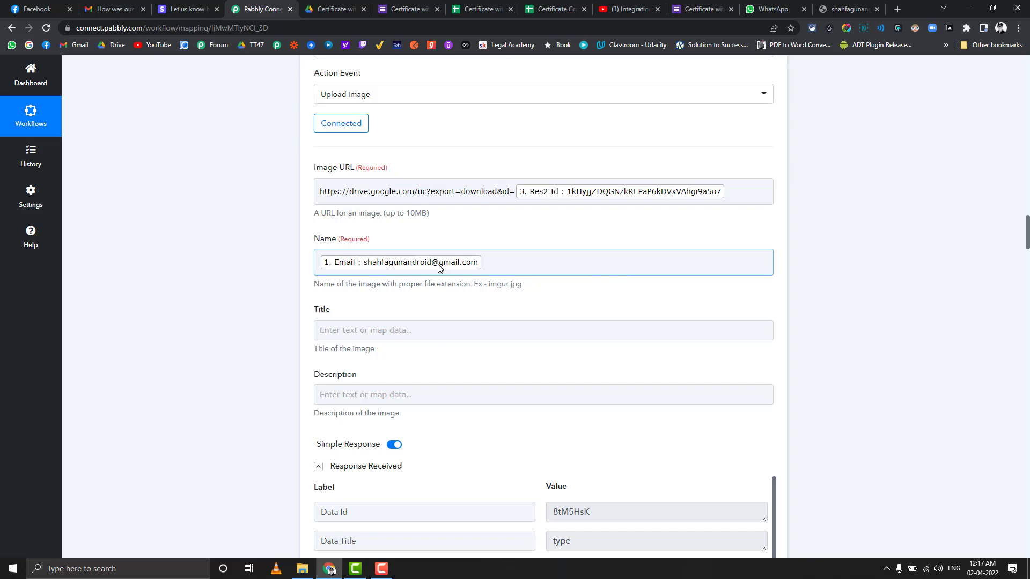
scroll(439, 266, "down", 2)
scroll(398, 248, "down", 3)
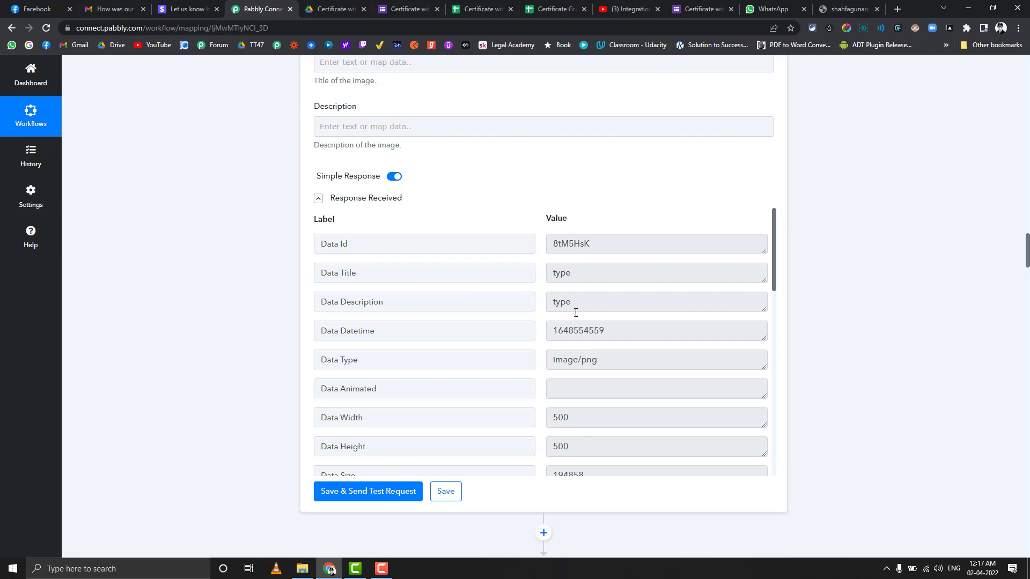
scroll(575, 313, "down", 10)
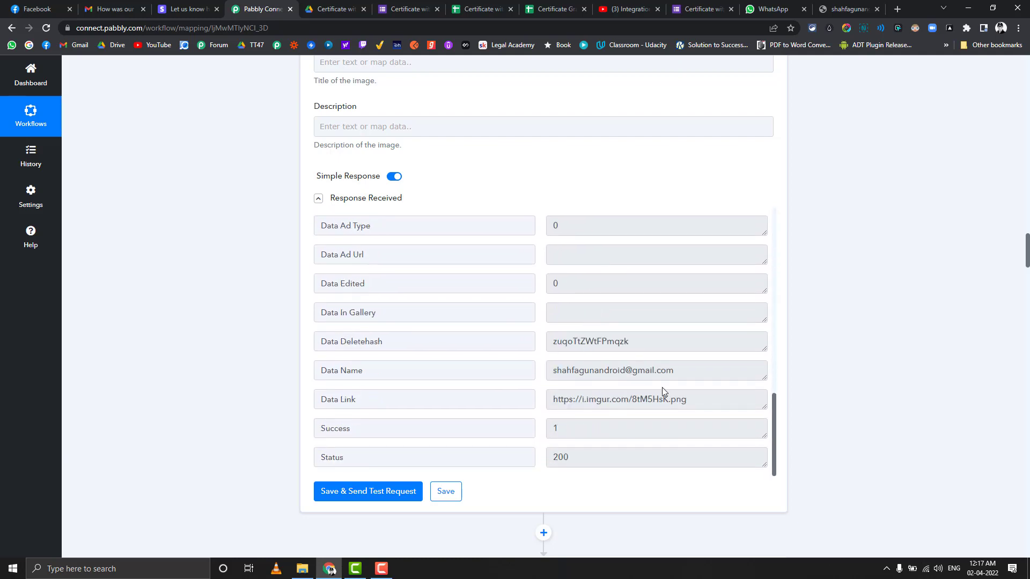
left_click_drag(695, 401, 540, 404)
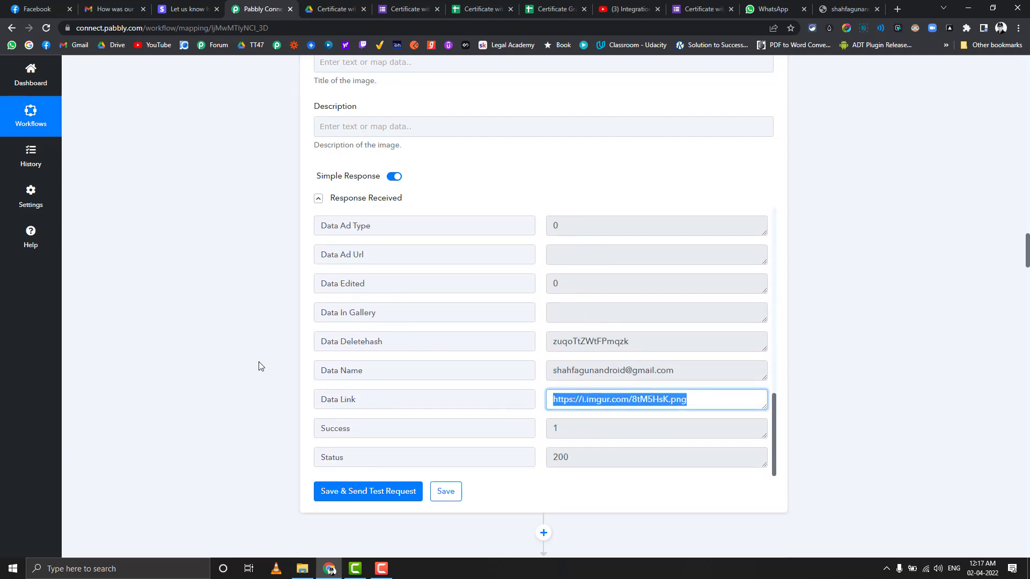
scroll(225, 362, "down", 4)
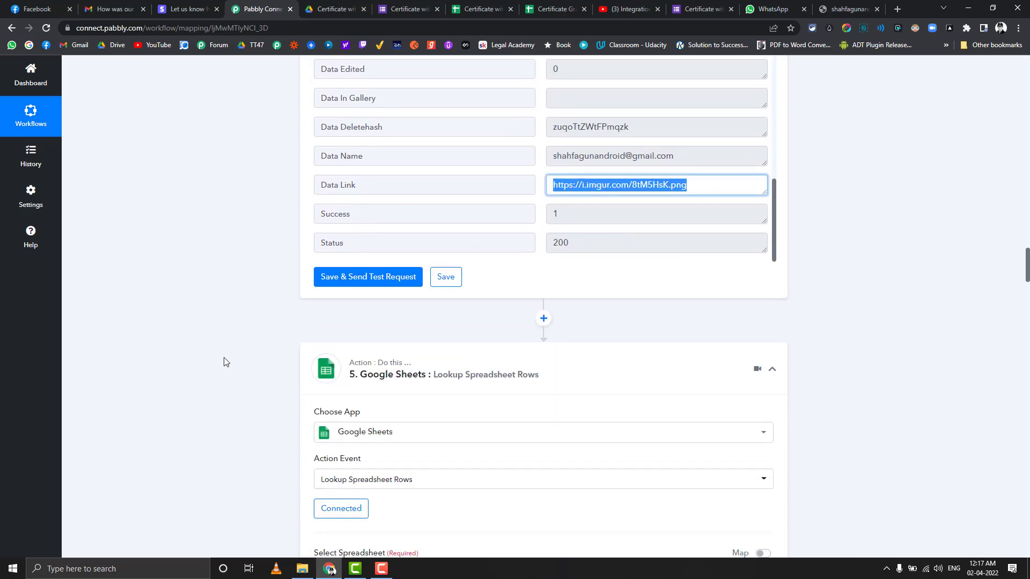
scroll(225, 359, "down", 2)
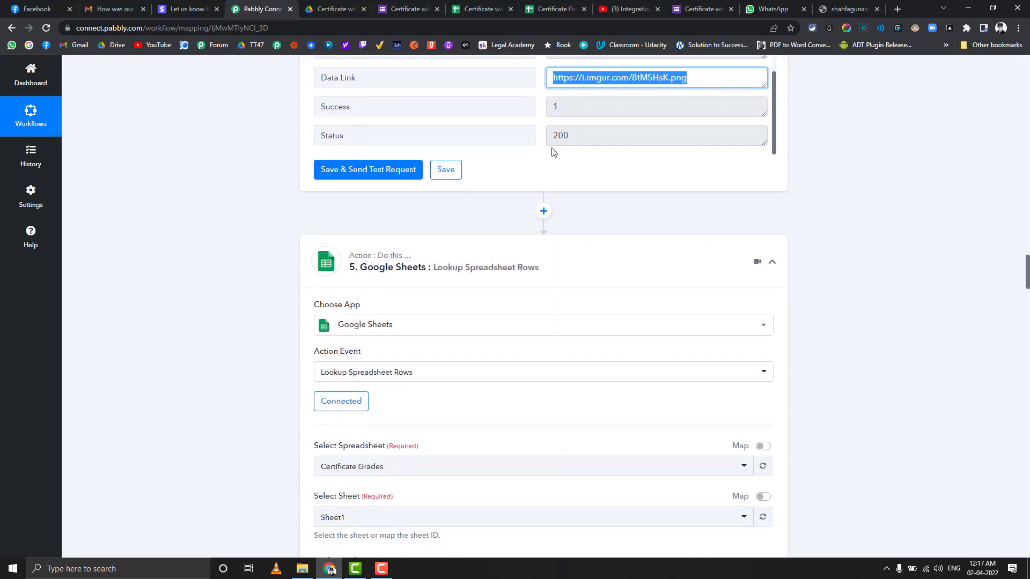
scroll(552, 150, "up", 2)
scroll(268, 236, "down", 4)
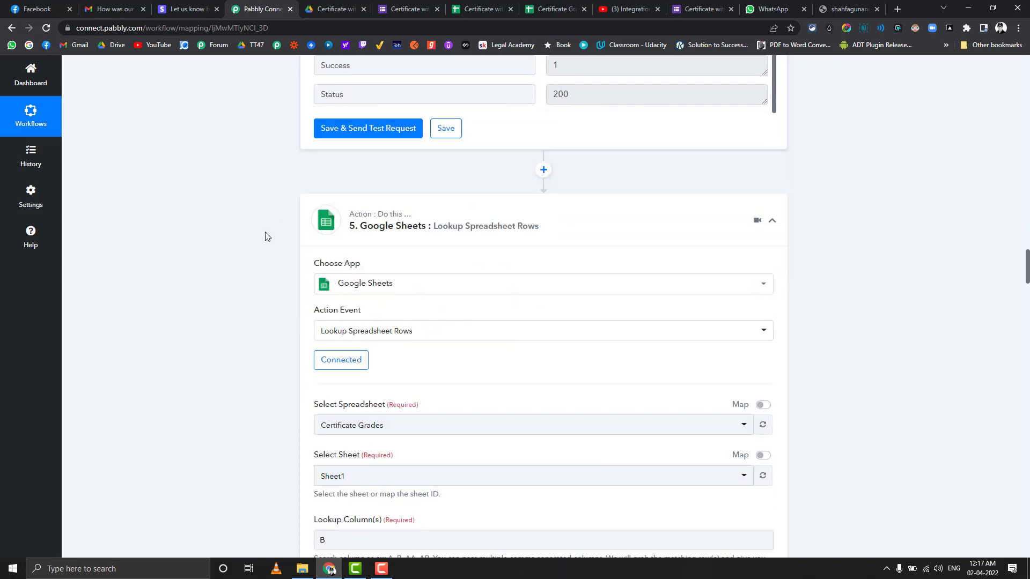
scroll(275, 234, "down", 1)
scroll(274, 235, "down", 1)
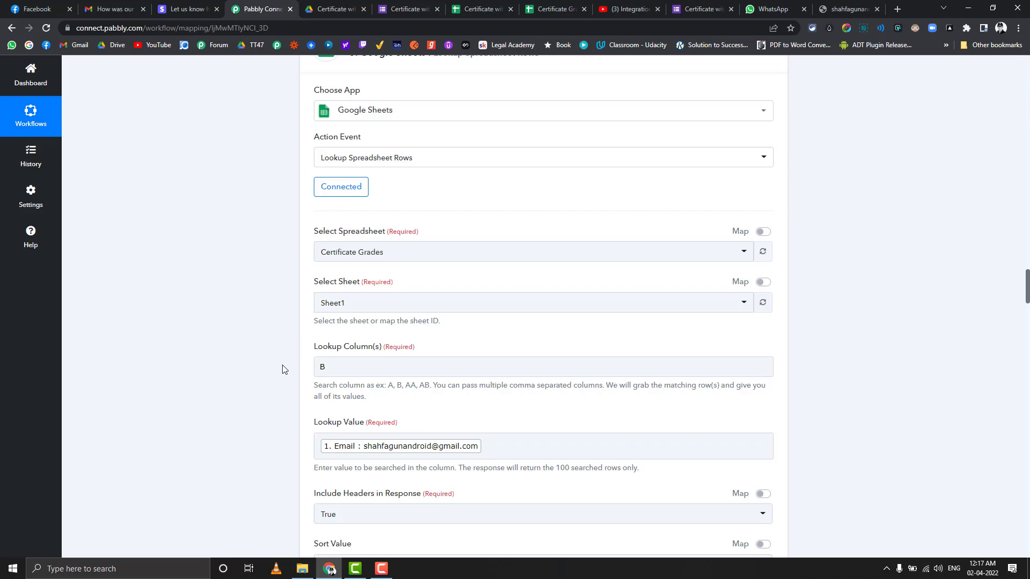
Step: Compare the first respondent's email in Responses against the Certificate Grades sheet
left_click(486, 5)
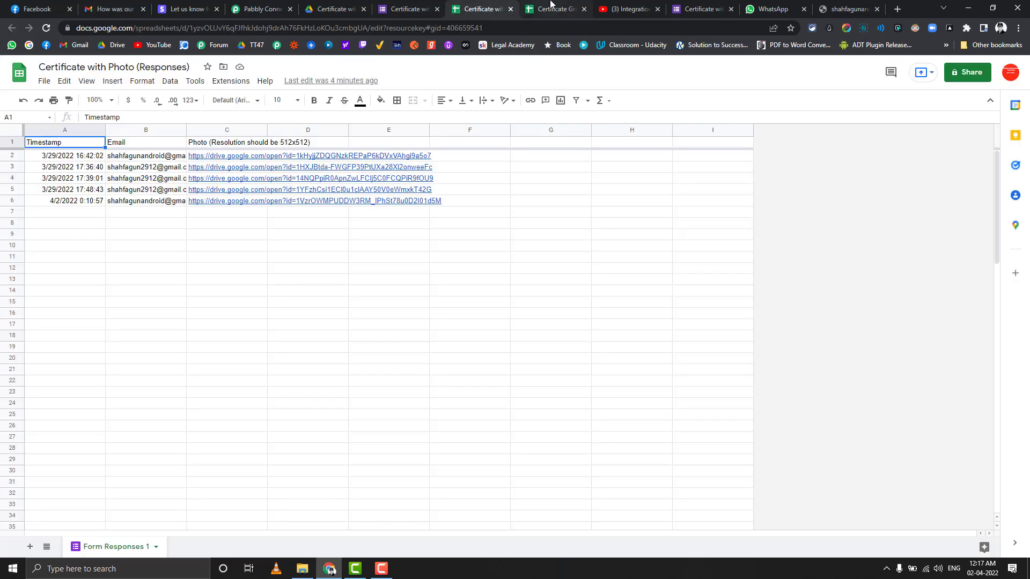
left_click(552, 7)
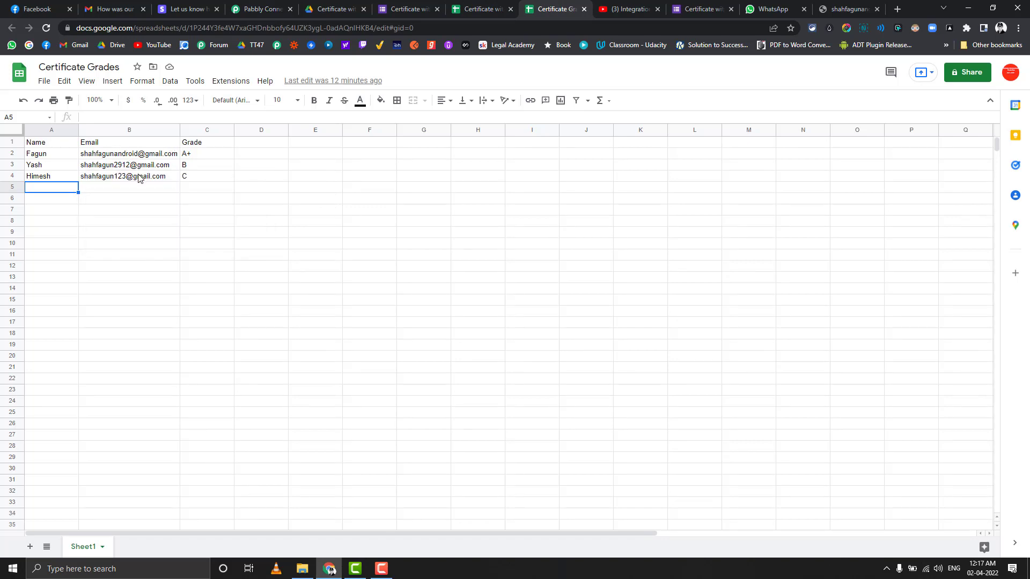
left_click(499, 5)
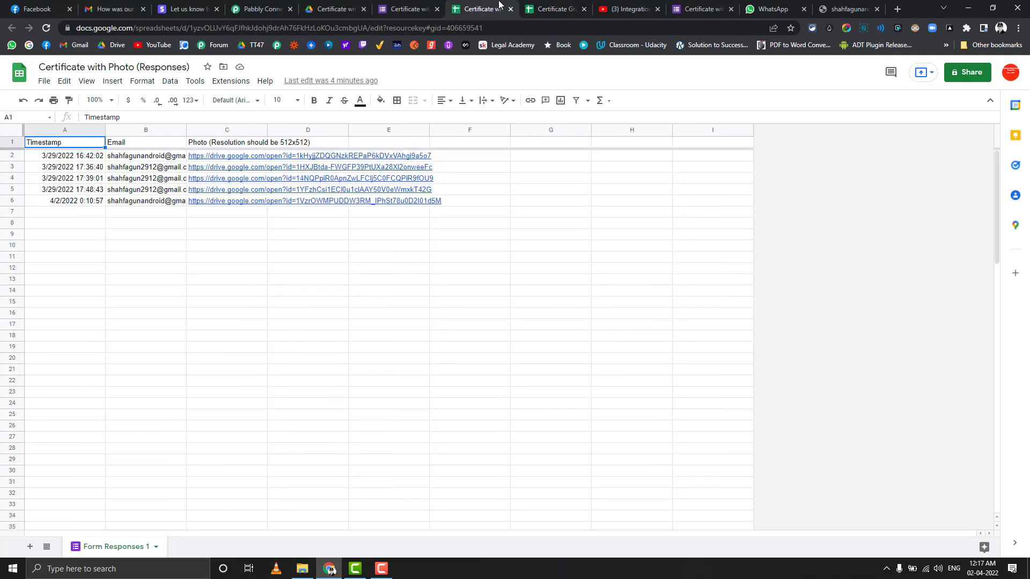
left_click(142, 159)
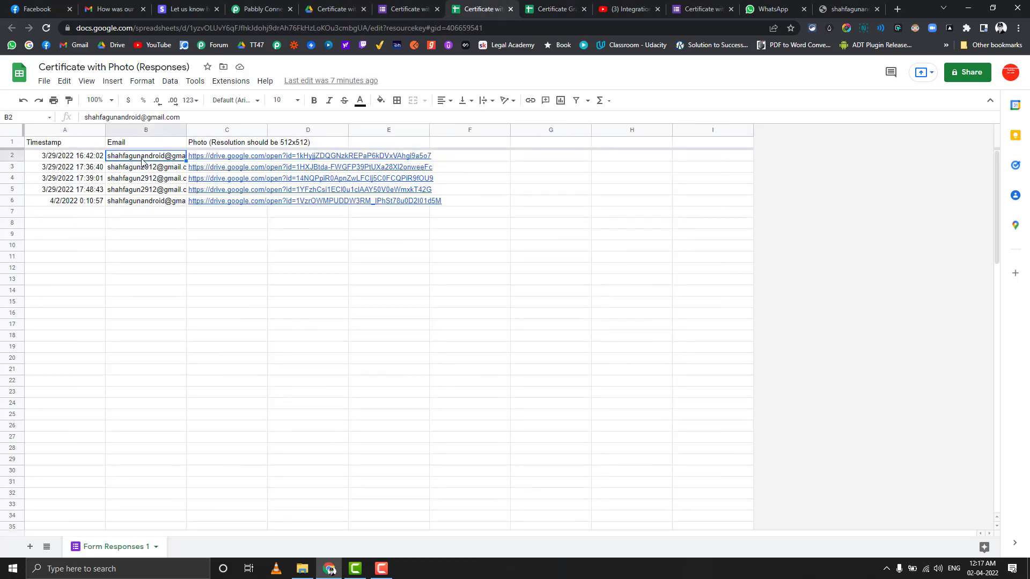
left_click(540, 8)
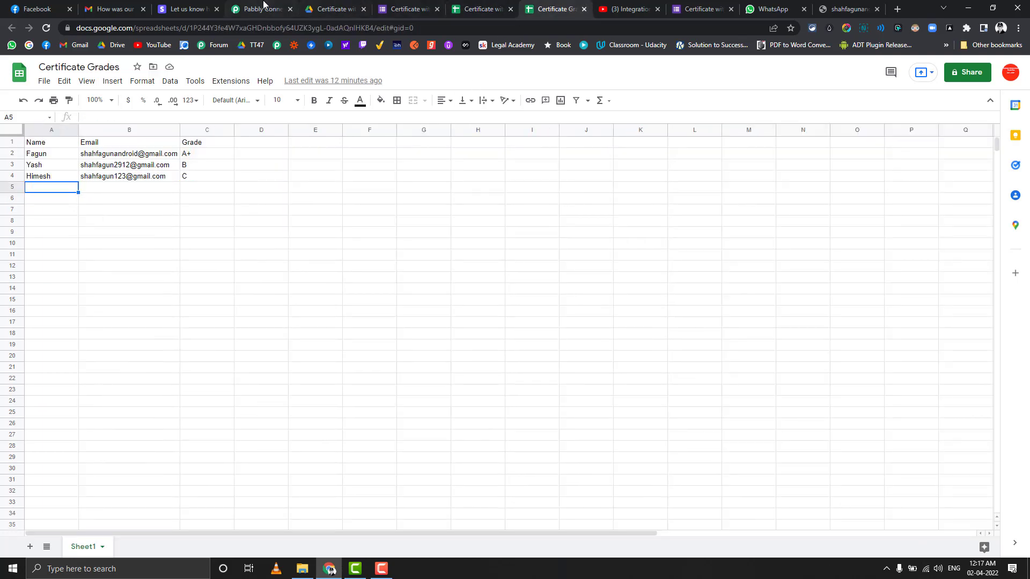
left_click(263, 7)
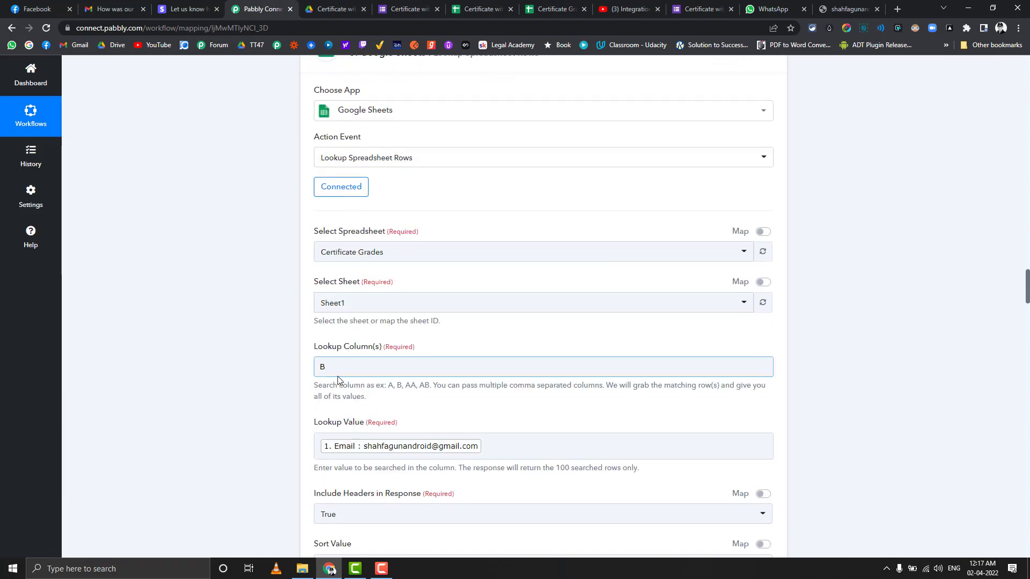
Step: Select the first student's name and email (A2:B2) in Certificate Grades, then return to Pabbly
left_click(538, 6)
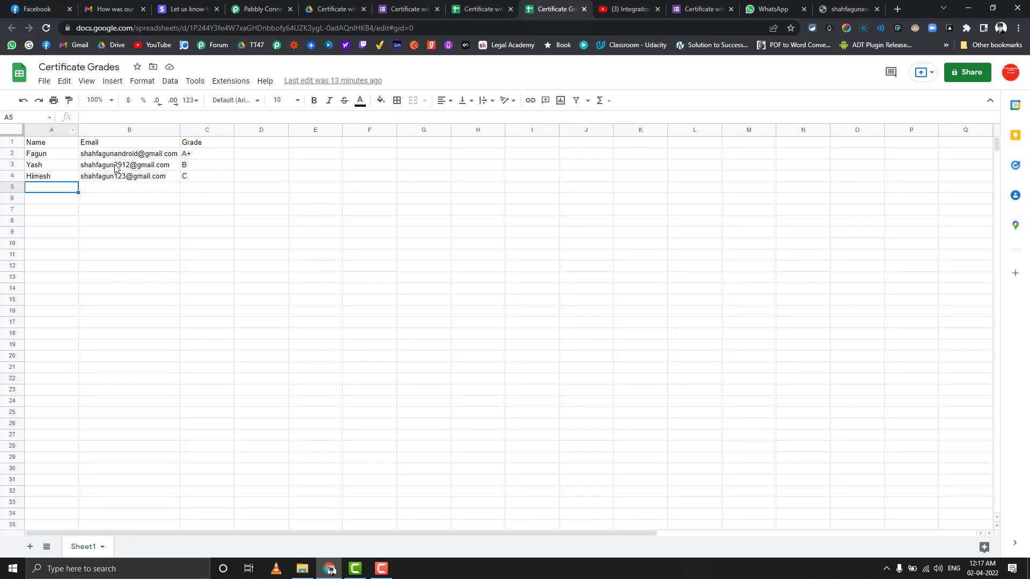
left_click_drag(56, 154, 161, 155)
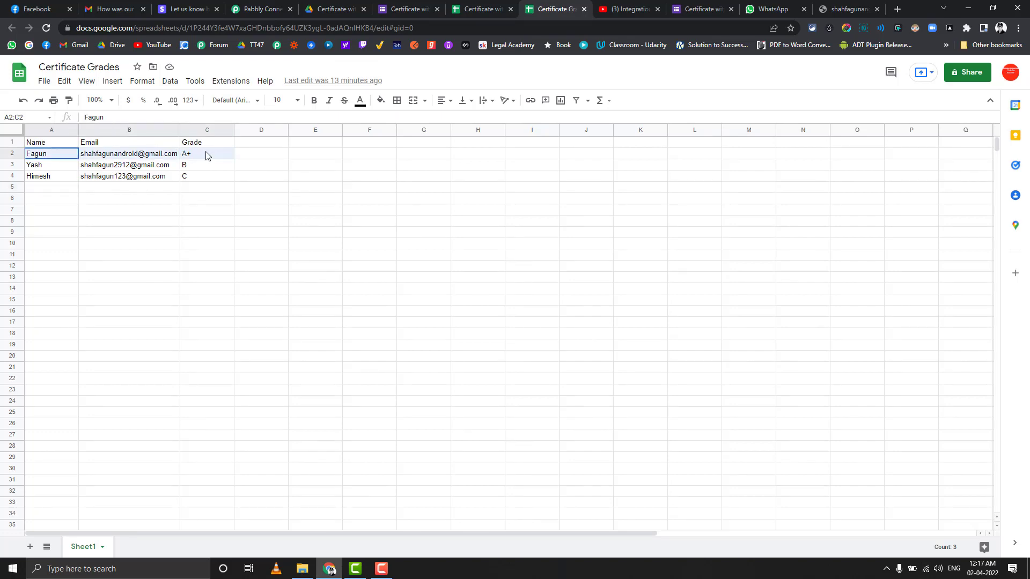
left_click(275, 5)
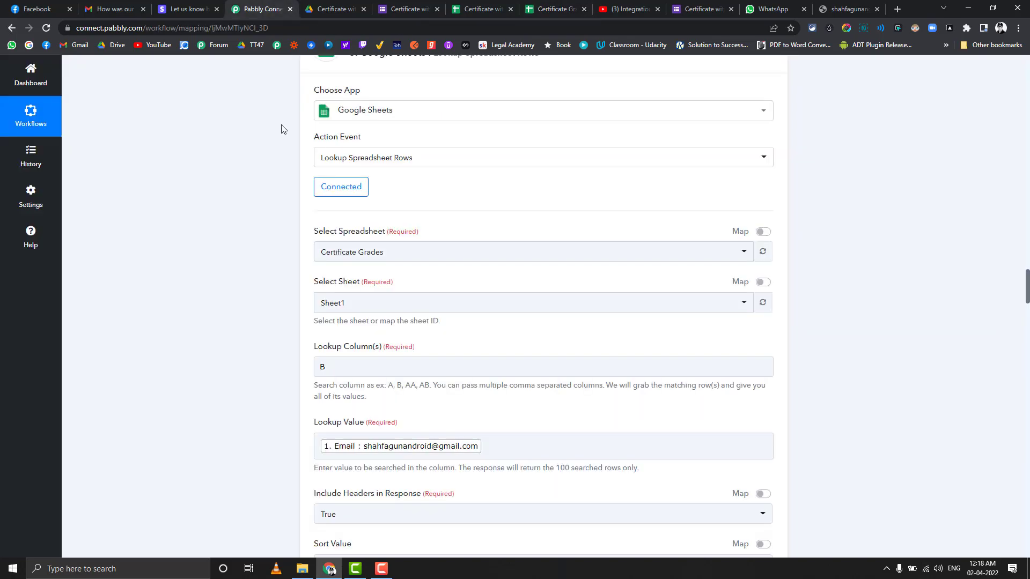
scroll(231, 325, "down", 3)
left_click(361, 283)
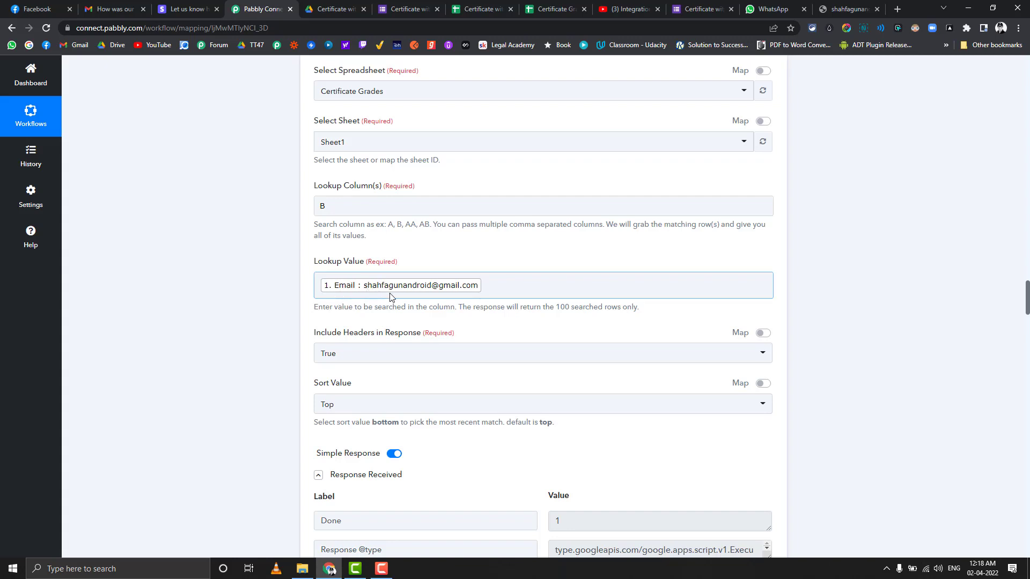
scroll(441, 300, "down", 4)
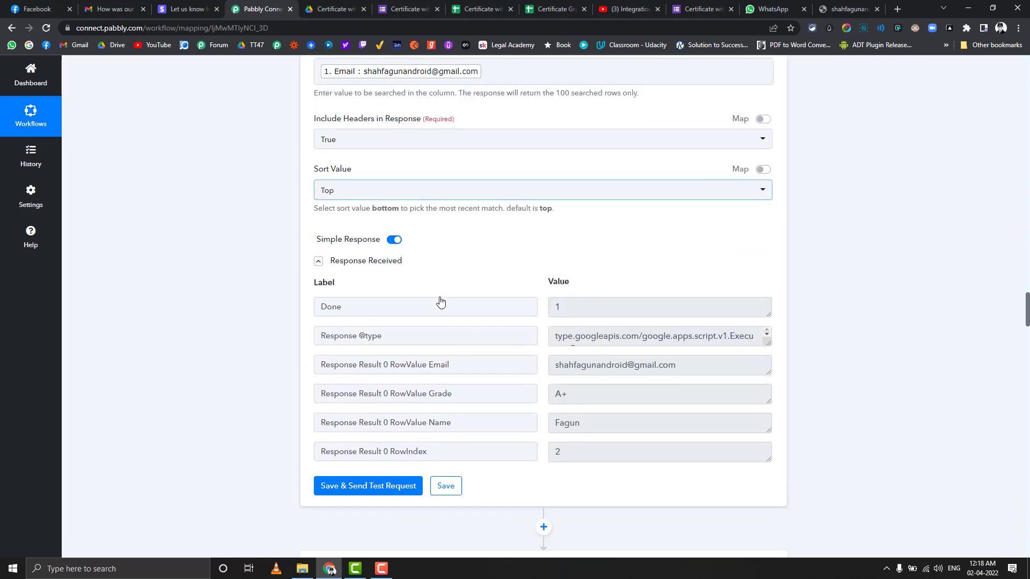
scroll(440, 301, "down", 2)
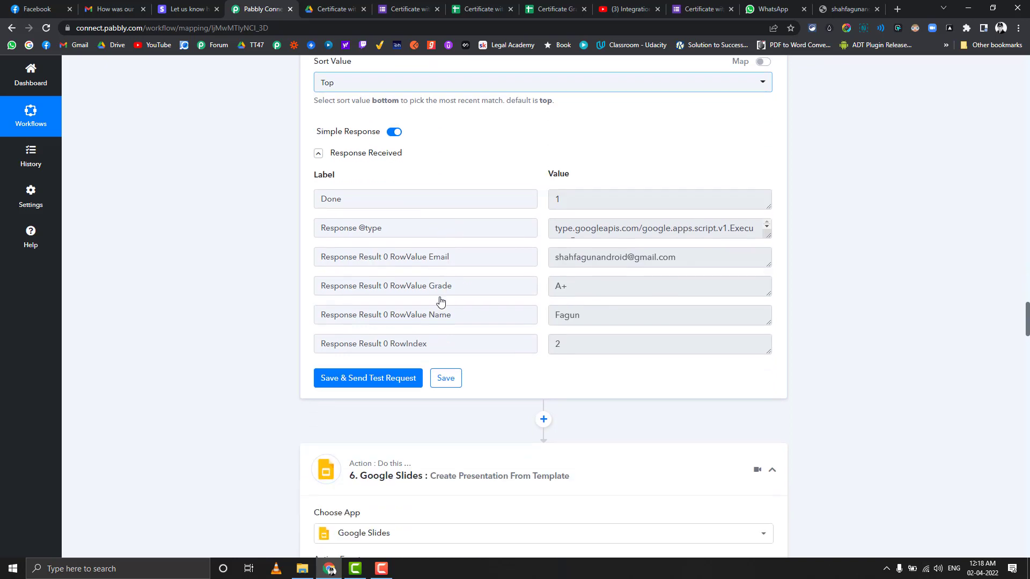
left_click(581, 286)
left_click(578, 316)
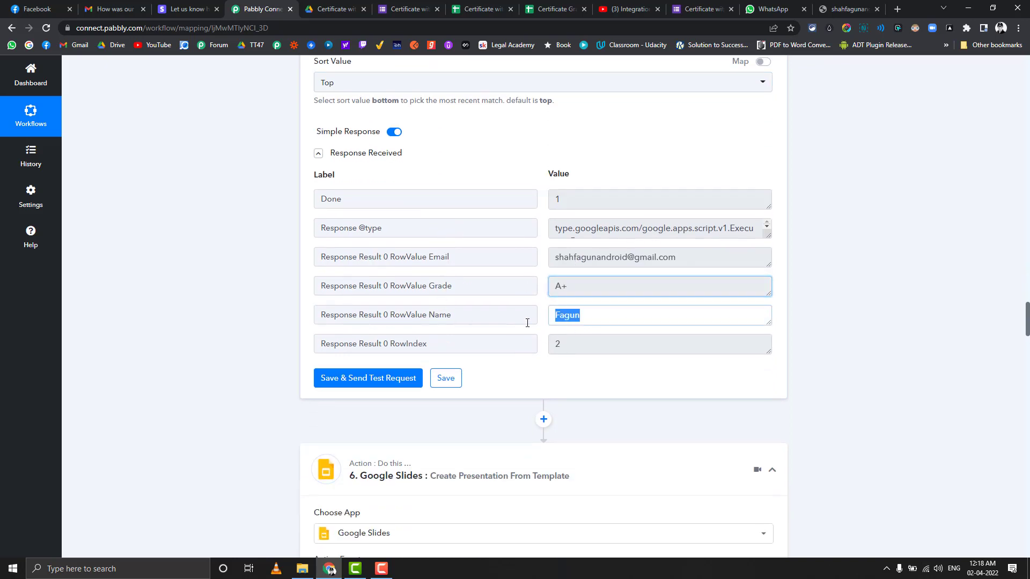
left_click(701, 261)
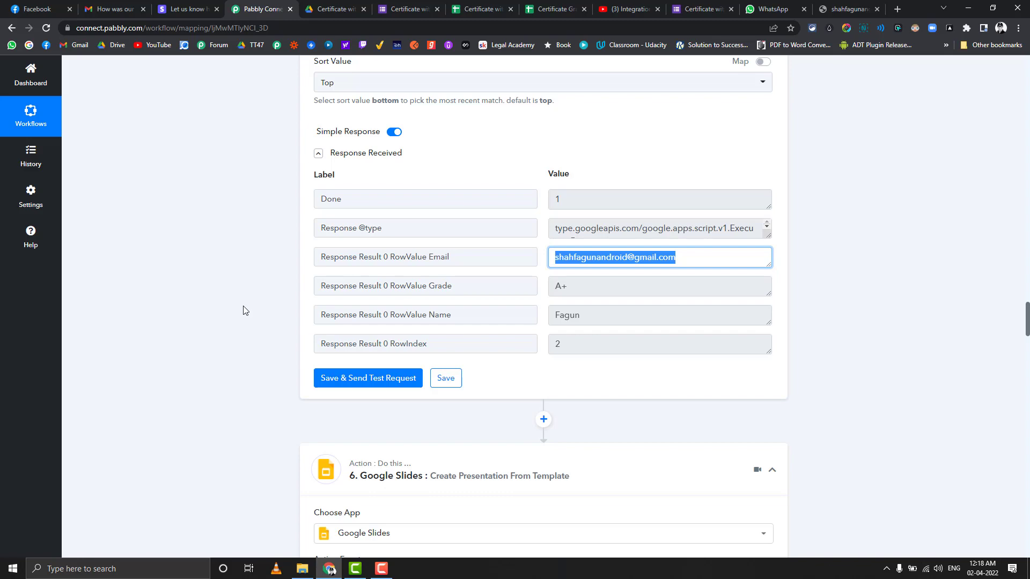
scroll(198, 303, "down", 3)
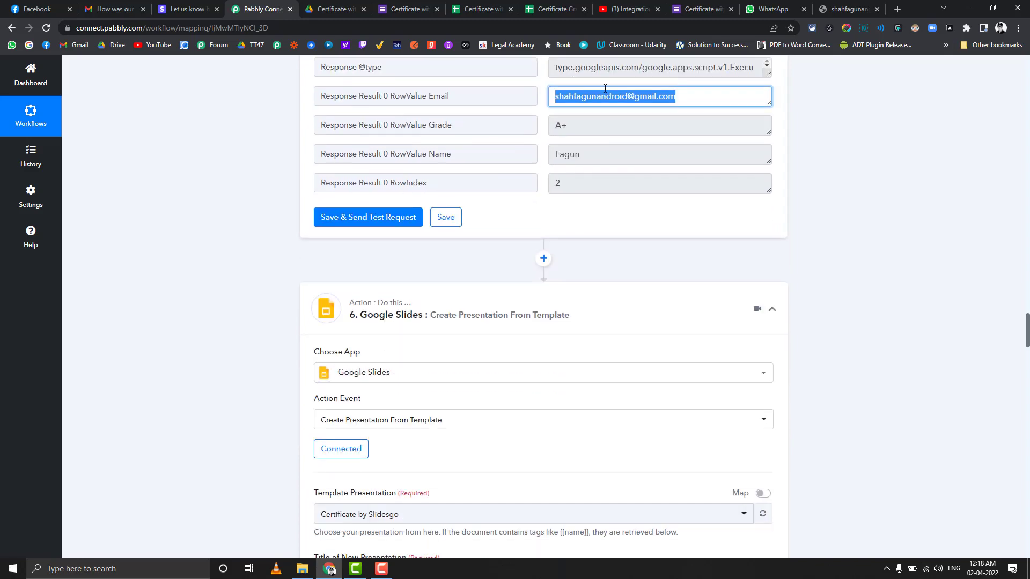
scroll(274, 276, "down", 4)
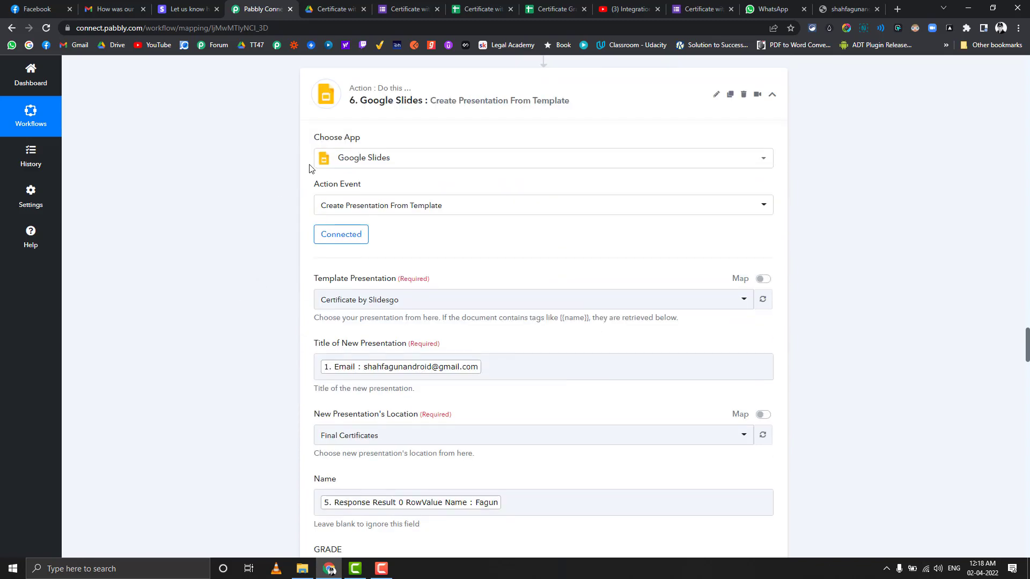
left_click(330, 9)
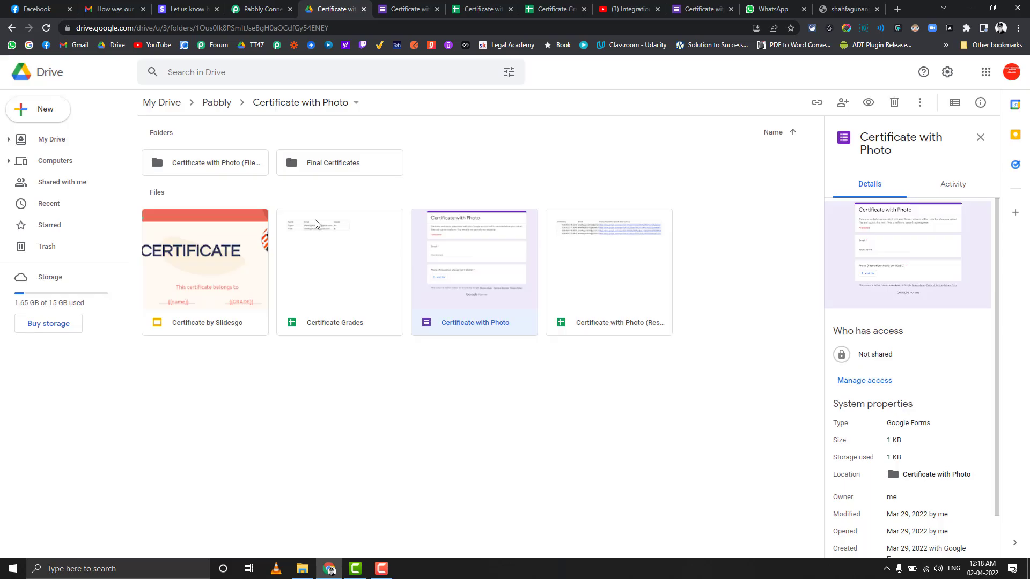
Step: Open the Certificate by Slidesgo file and select its profile photo beside {{name}} and {{GRADE}}
double_click(223, 265)
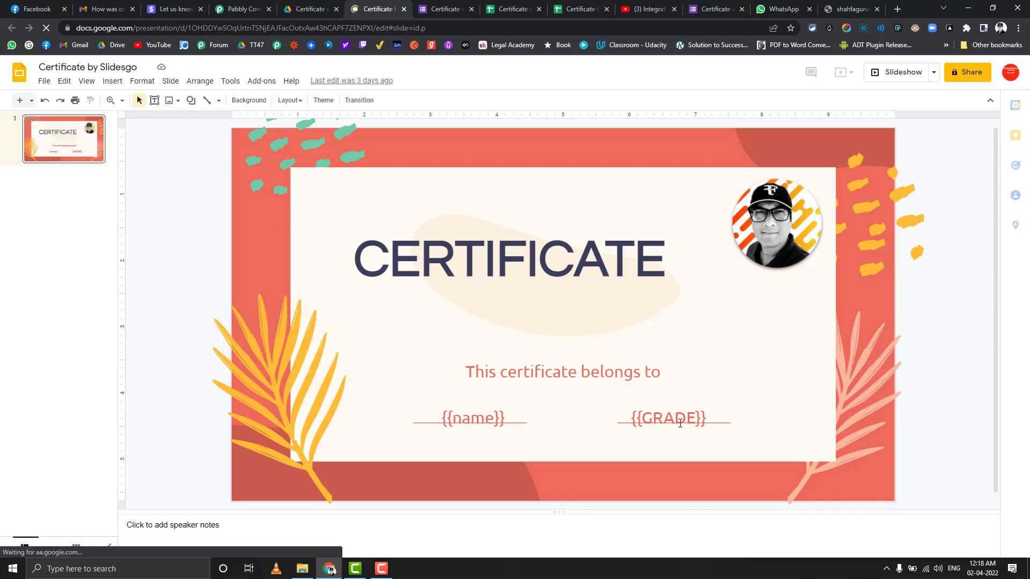
left_click(776, 227)
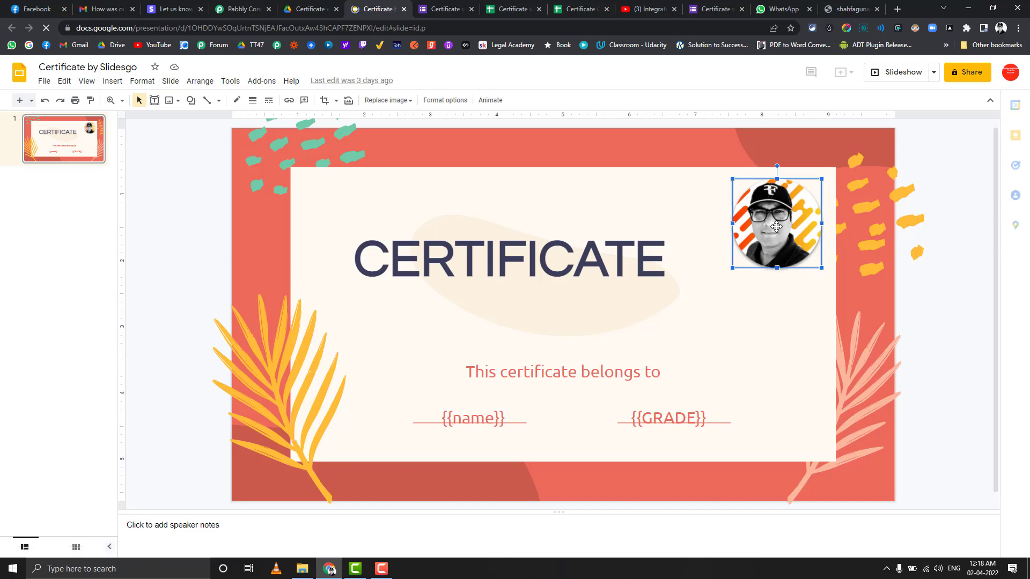
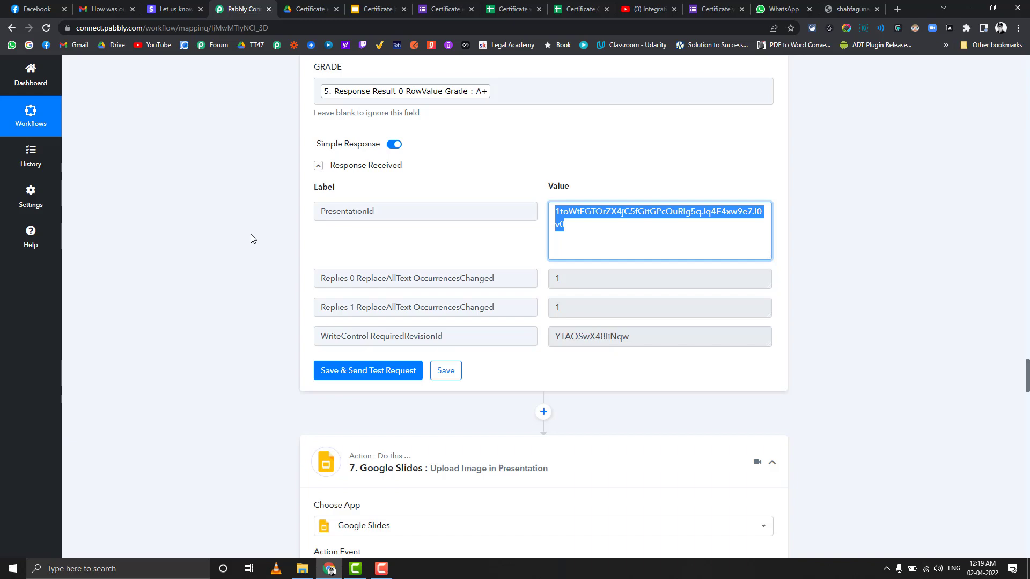
scroll(251, 240, "down", 3)
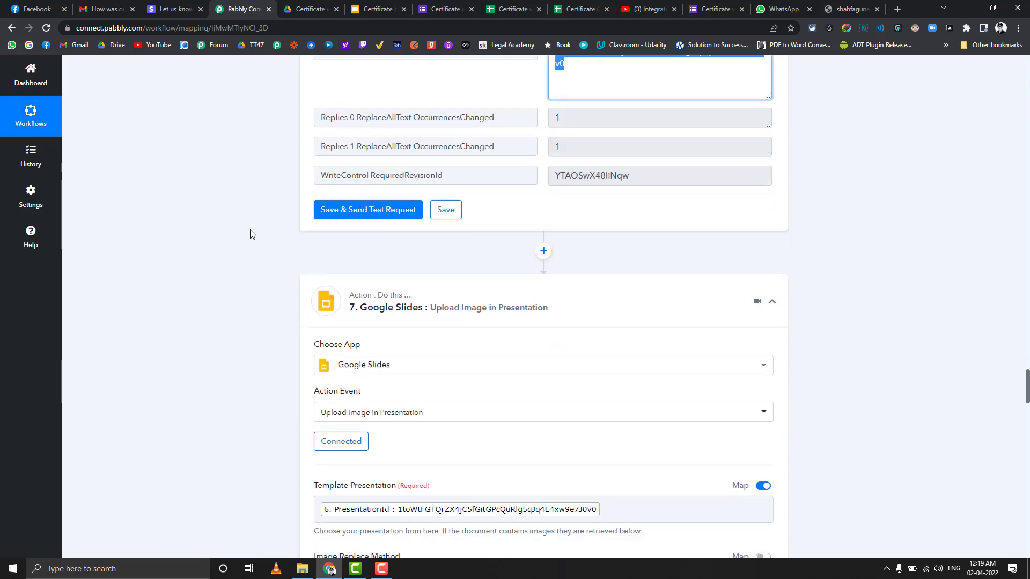
scroll(252, 234, "up", 4)
scroll(250, 235, "up", 7)
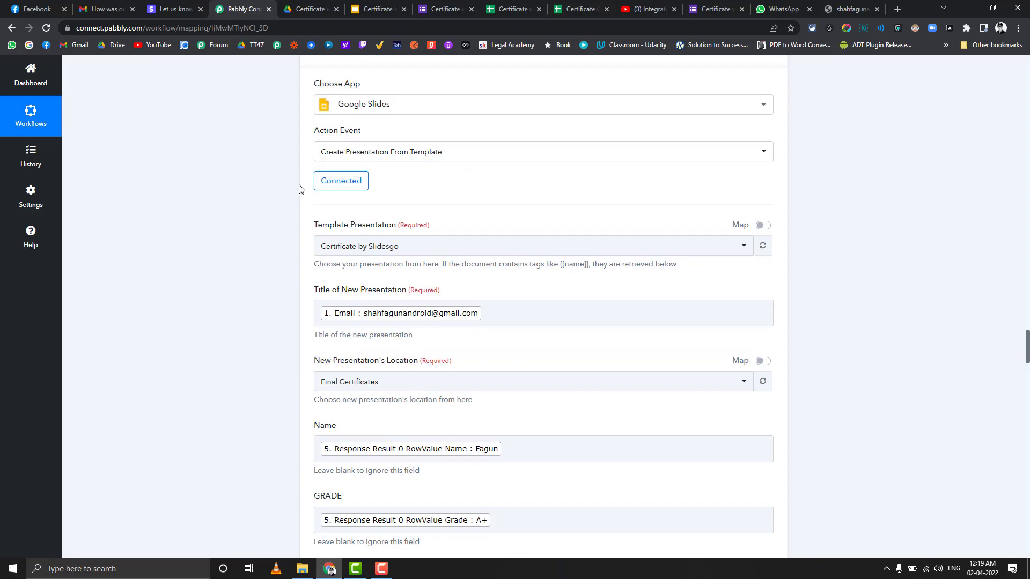
scroll(257, 183, "down", 3)
scroll(257, 184, "down", 12)
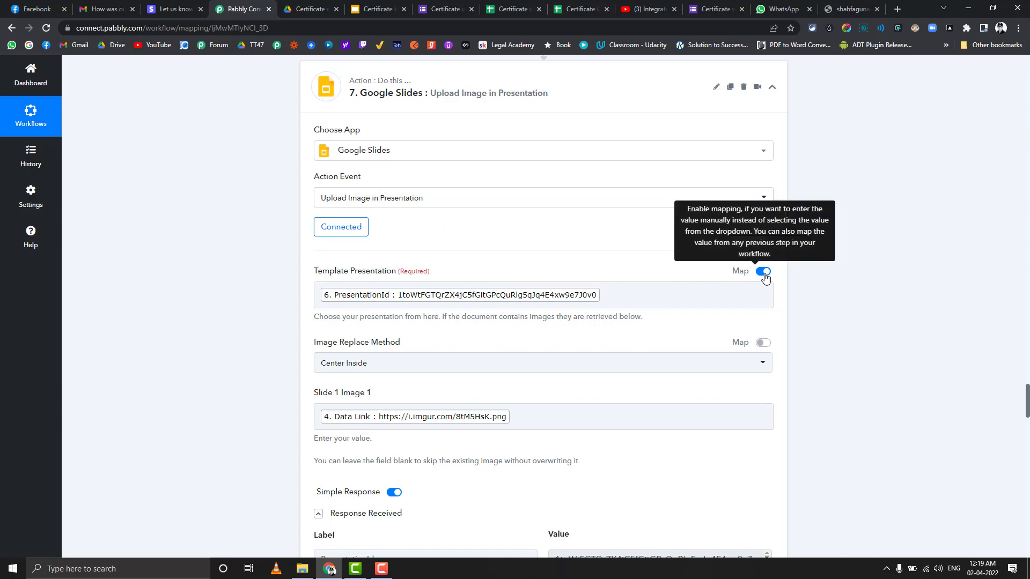
scroll(592, 263, "up", 3)
scroll(593, 263, "up", 2)
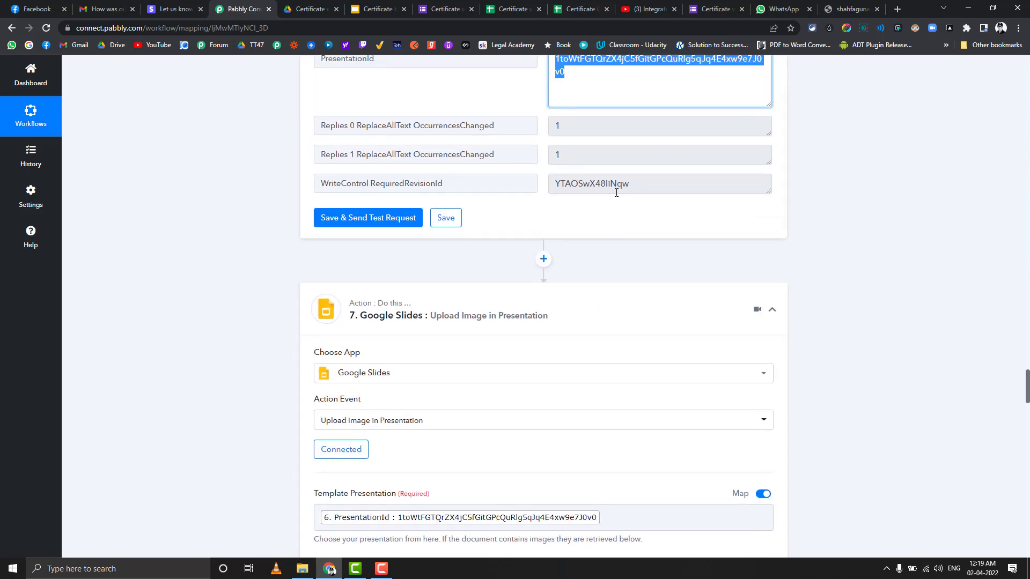
scroll(552, 241, "down", 5)
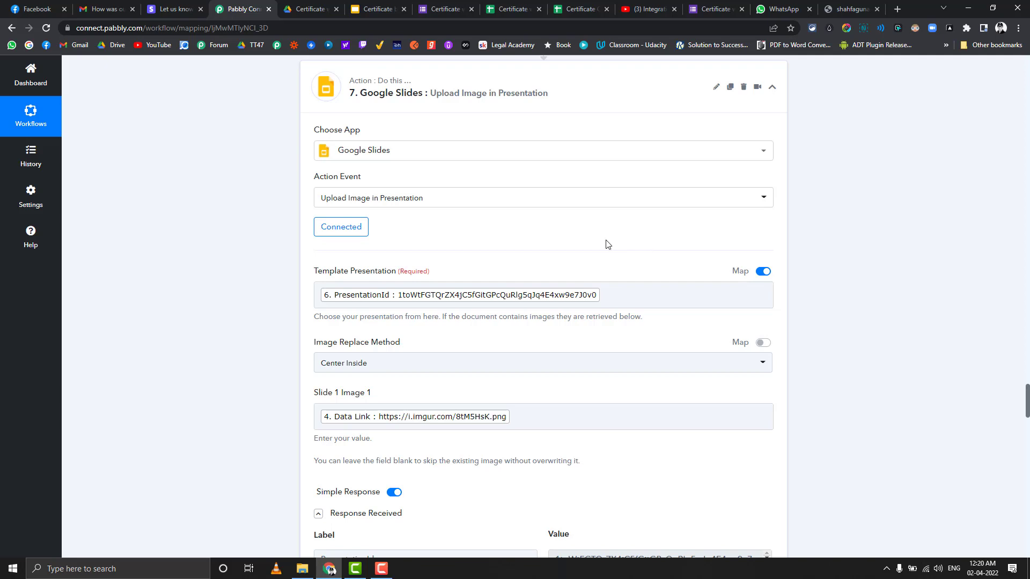
scroll(611, 241, "down", 2)
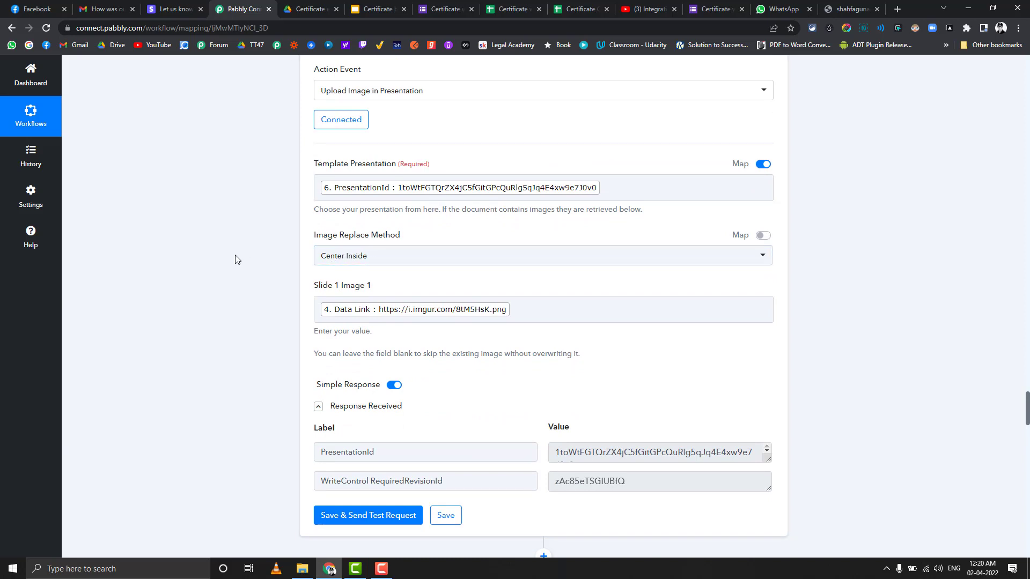
scroll(235, 260, "down", 1)
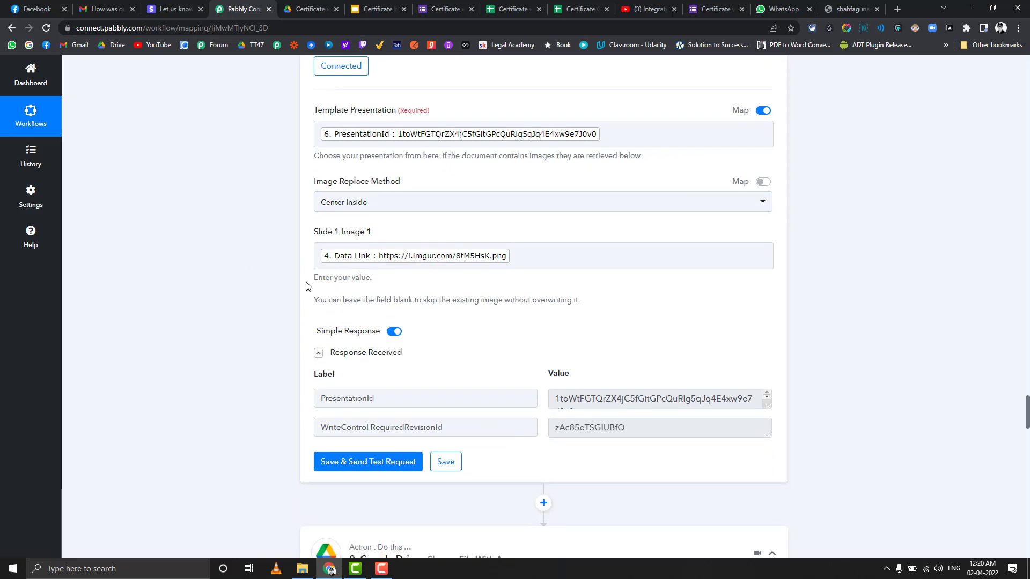
left_click(477, 249)
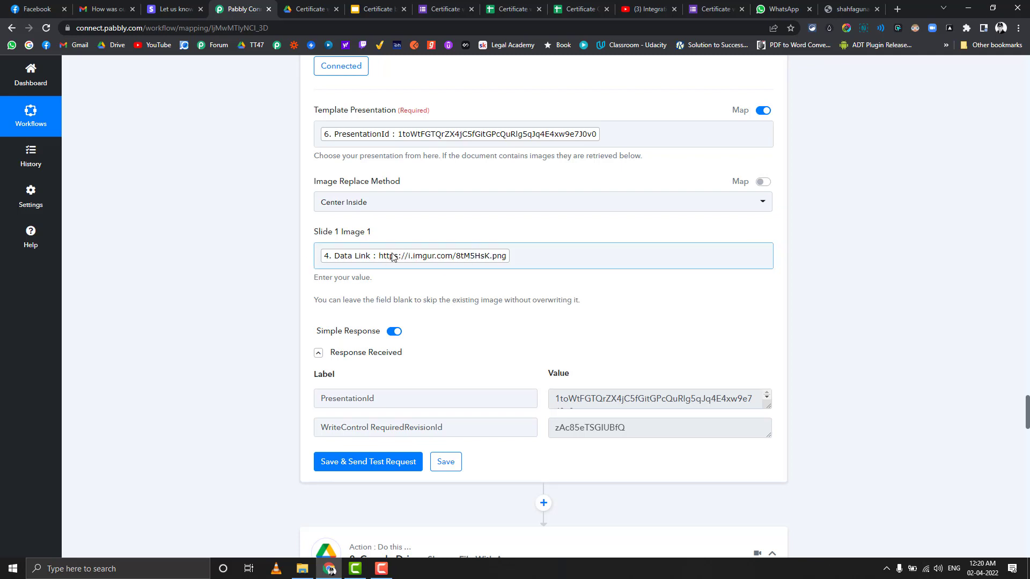
scroll(241, 252, "down", 3)
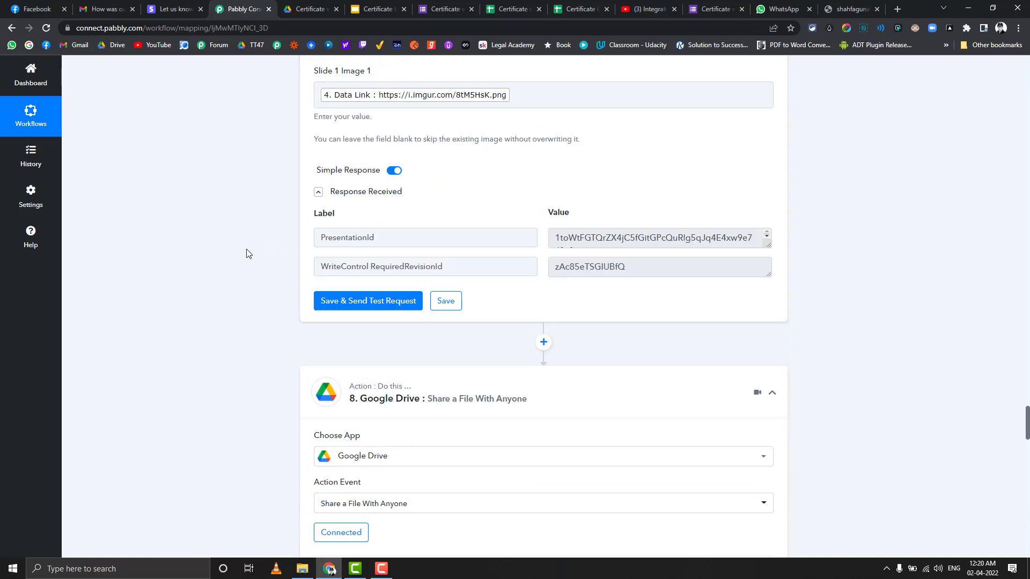
scroll(246, 253, "down", 3)
scroll(246, 253, "down", 2)
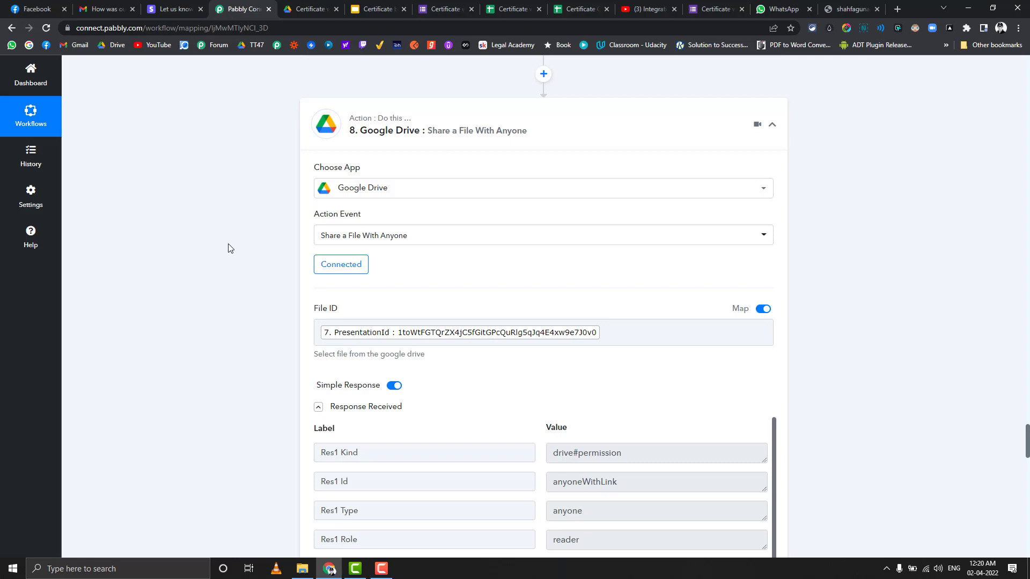
scroll(228, 248, "down", 2)
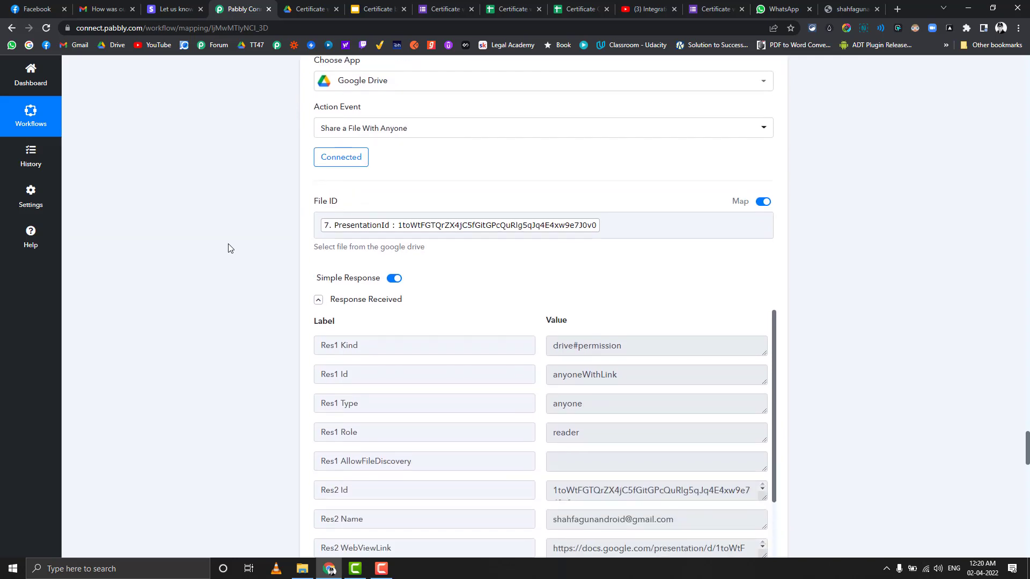
scroll(228, 248, "down", 1)
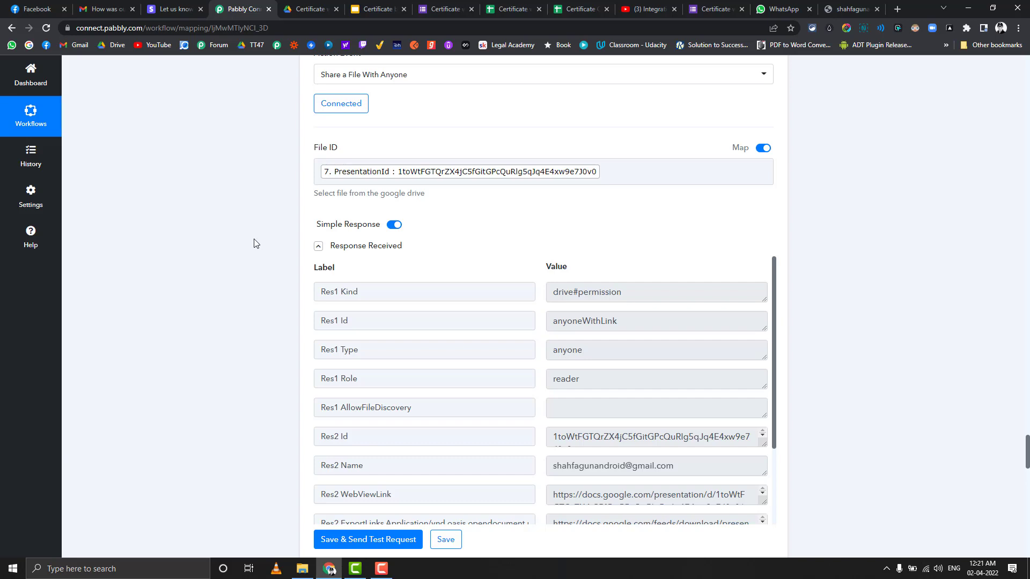
scroll(525, 248, "up", 2)
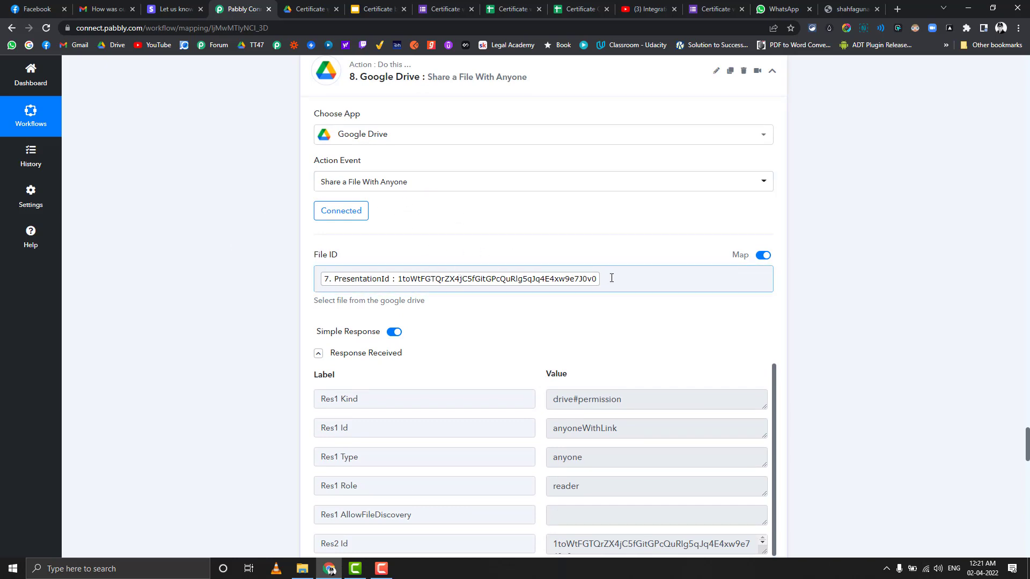
scroll(619, 280, "up", 1)
scroll(618, 280, "up", 5)
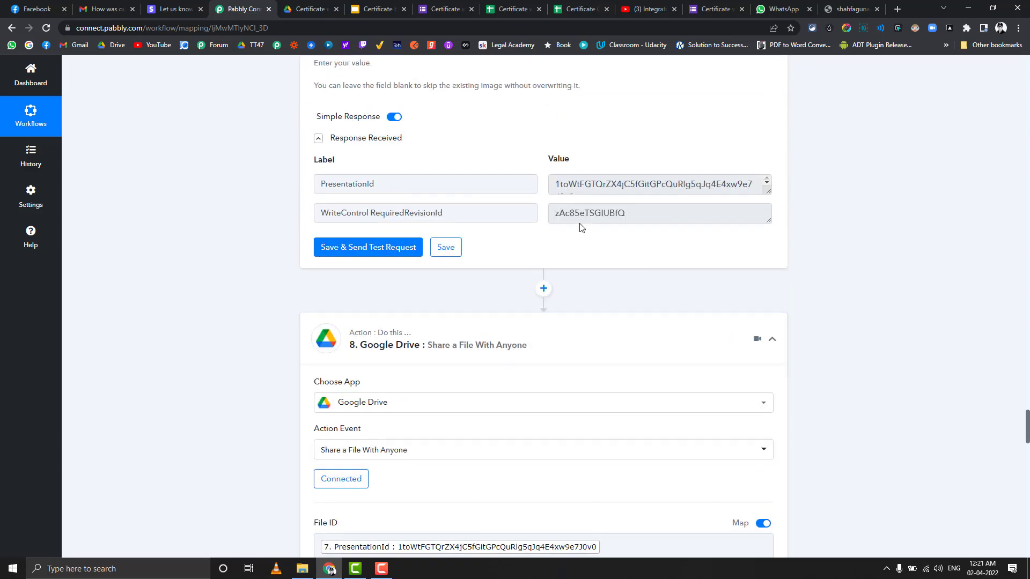
scroll(308, 296, "down", 12)
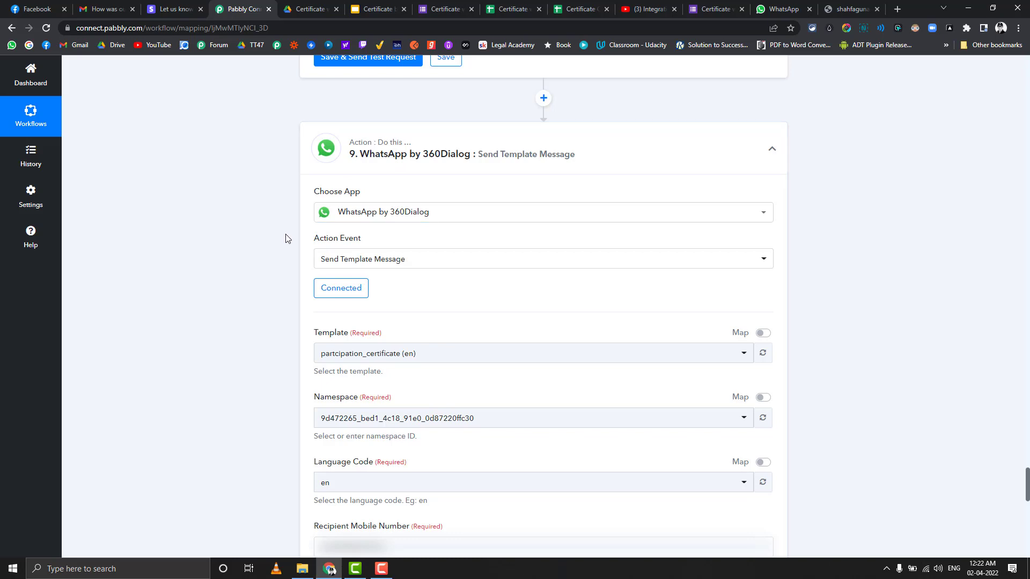
Step: Review the WhatsApp step's mapped fields, including the certificate file name
scroll(278, 238, "down", 1)
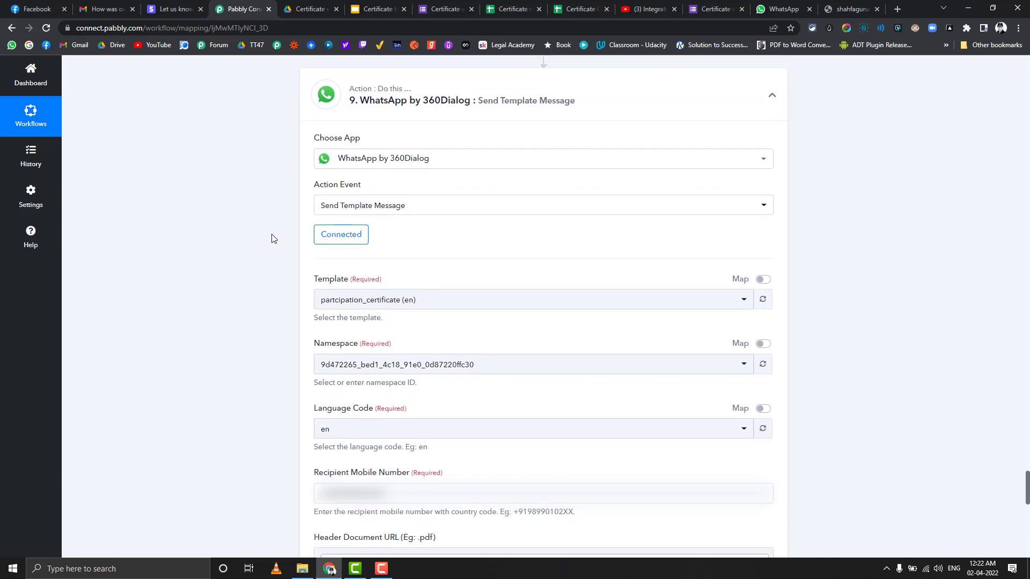
scroll(271, 238, "down", 2)
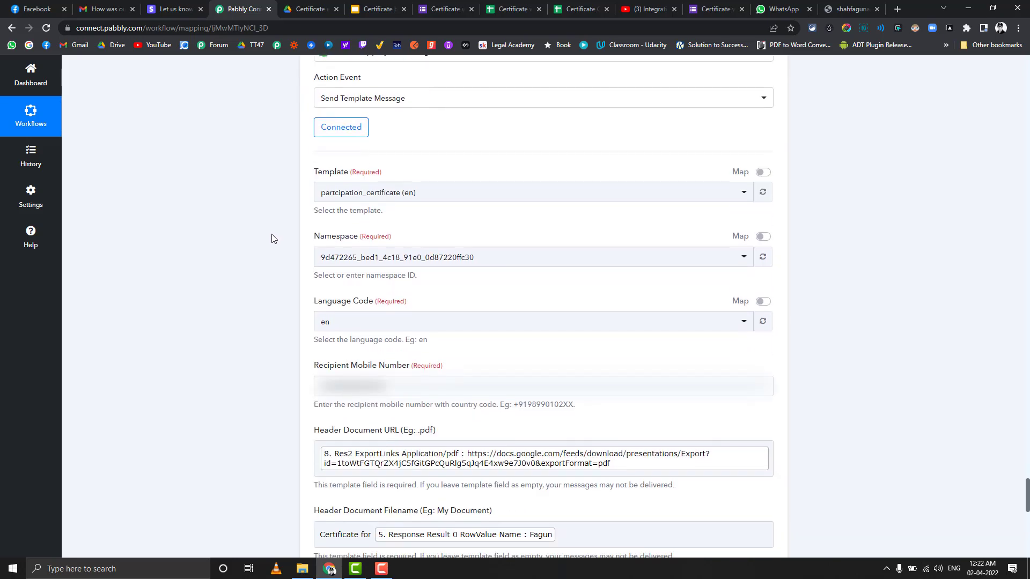
scroll(271, 238, "down", 2)
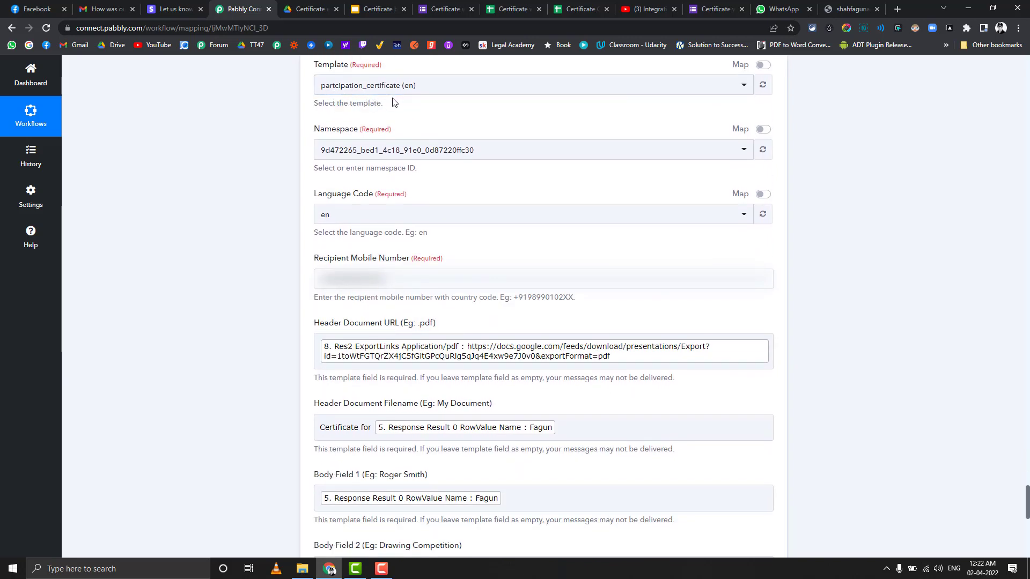
scroll(291, 318, "down", 2)
left_click(345, 324)
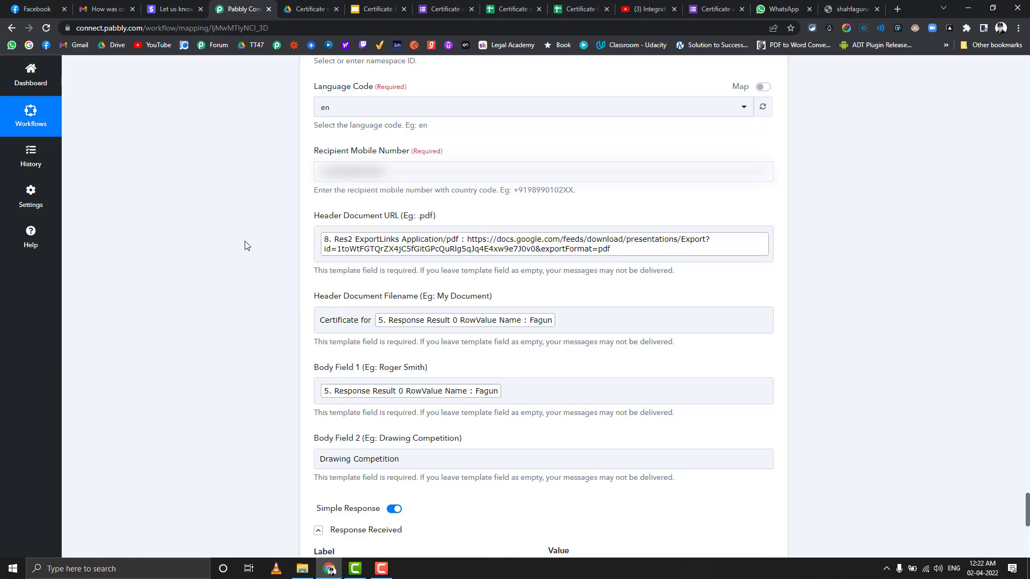
scroll(245, 246, "up", 4)
scroll(245, 246, "up", 15)
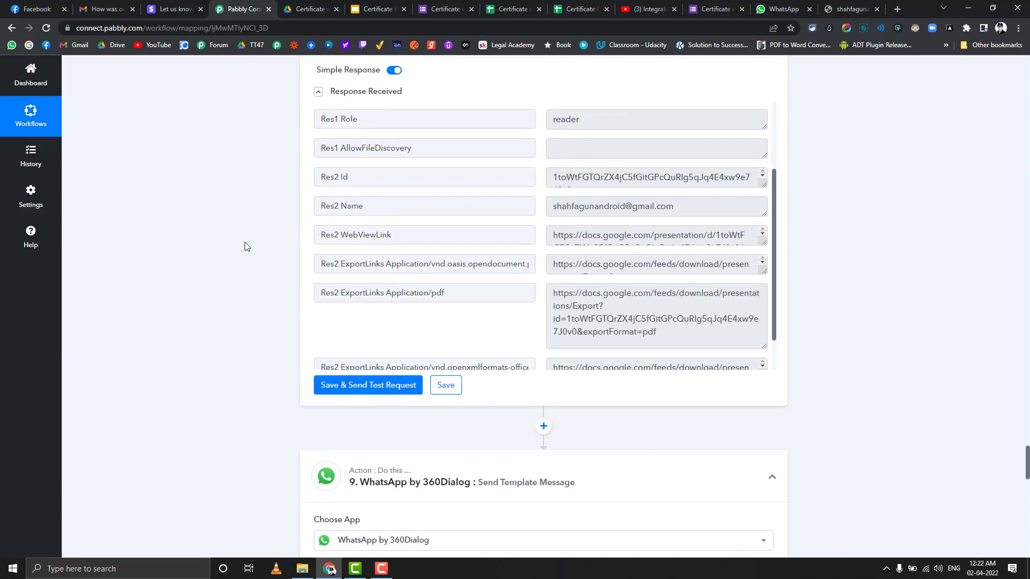
scroll(246, 245, "up", 2)
scroll(253, 231, "down", 4)
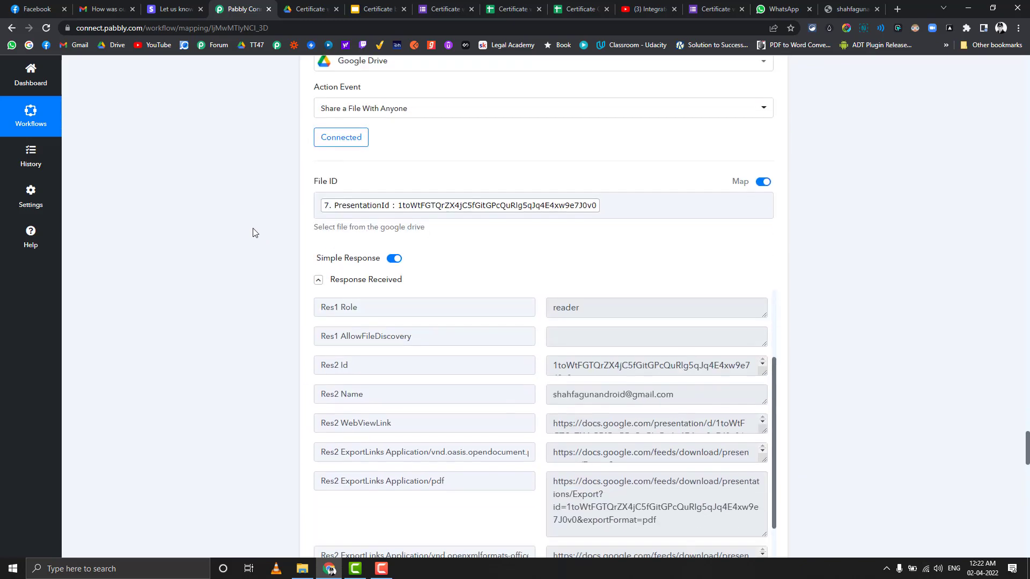
scroll(253, 231, "down", 1)
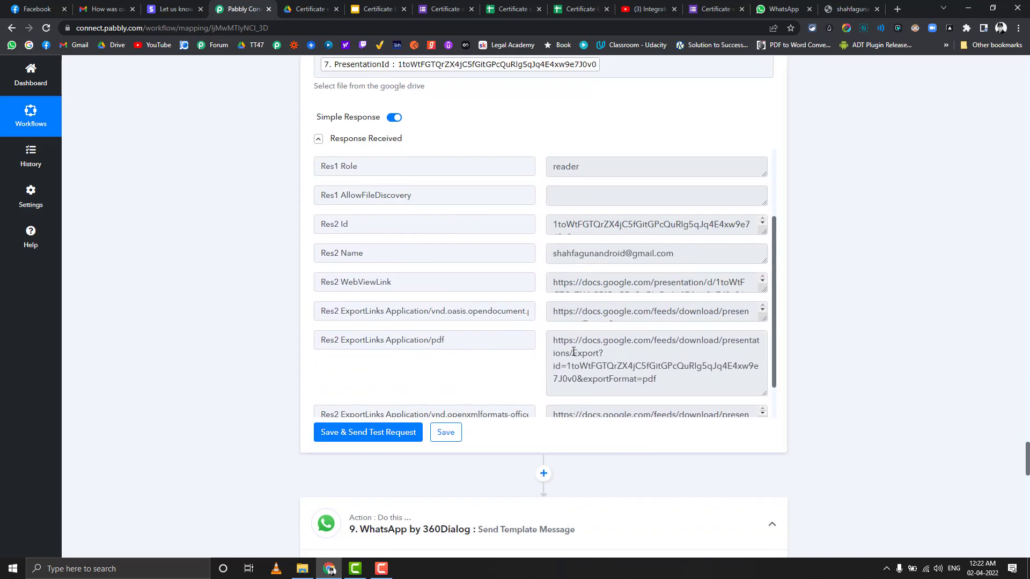
scroll(272, 285, "up", 5)
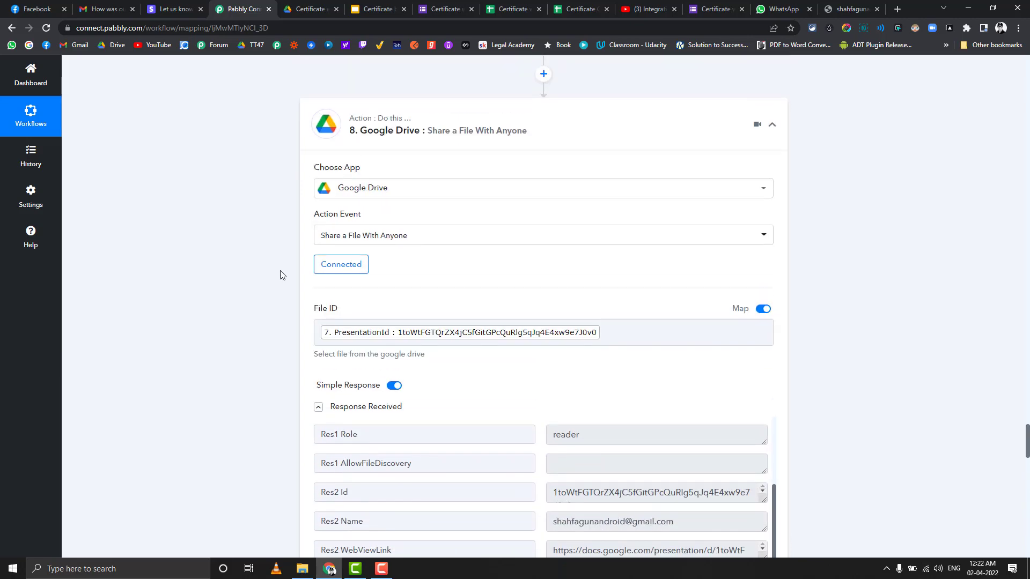
scroll(280, 274, "up", 2)
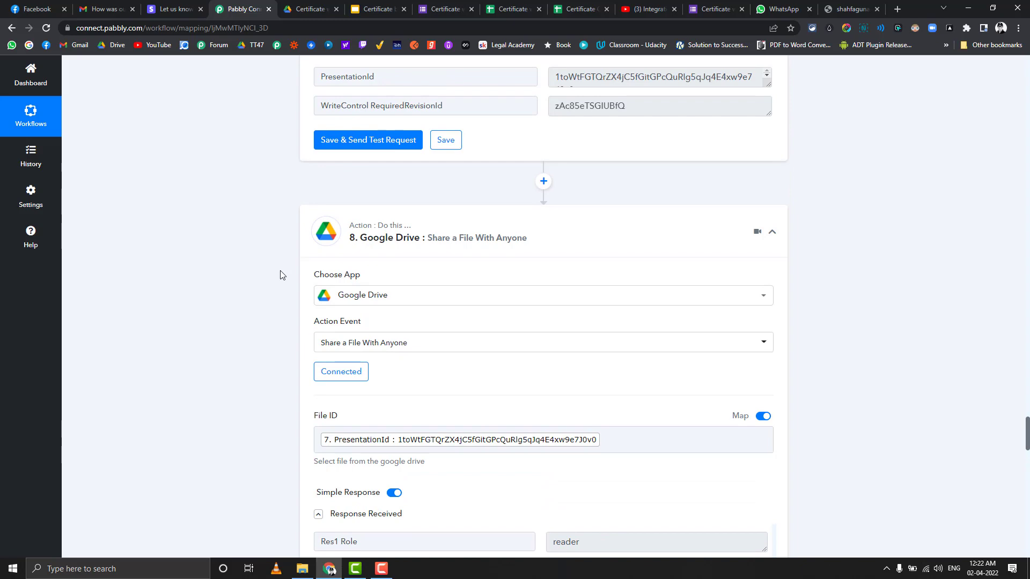
scroll(280, 274, "down", 2)
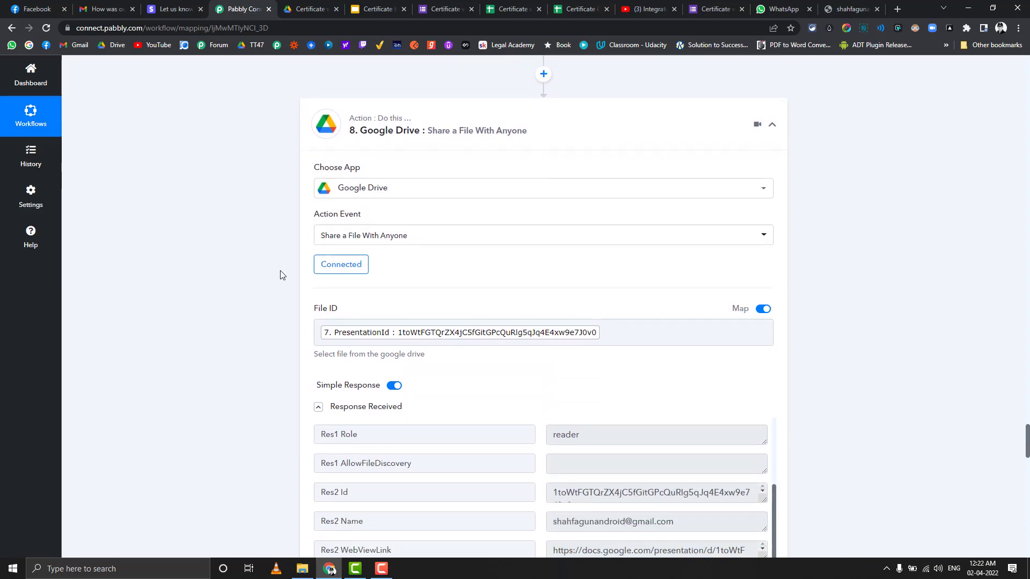
scroll(280, 274, "down", 15)
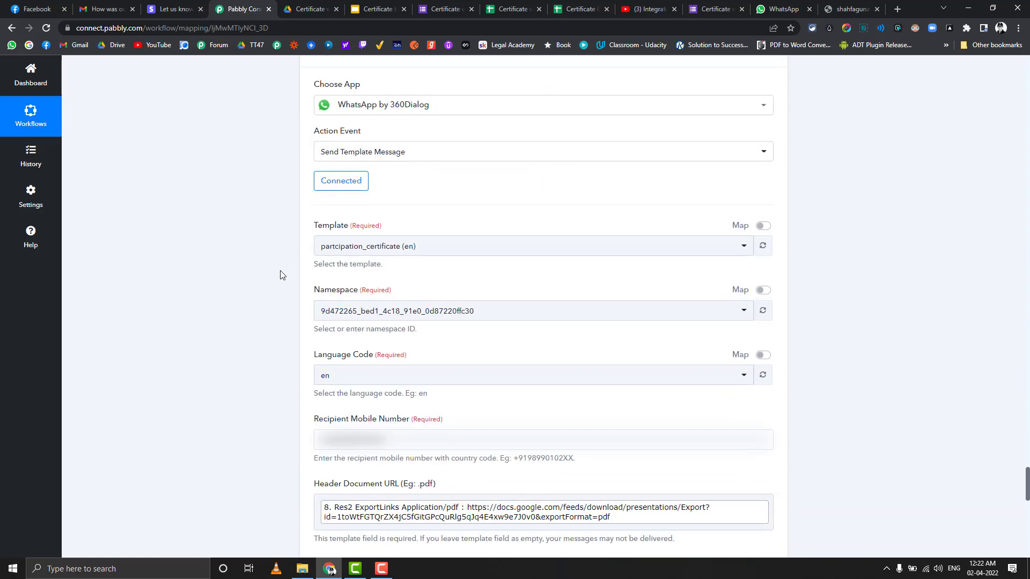
scroll(280, 275, "down", 3)
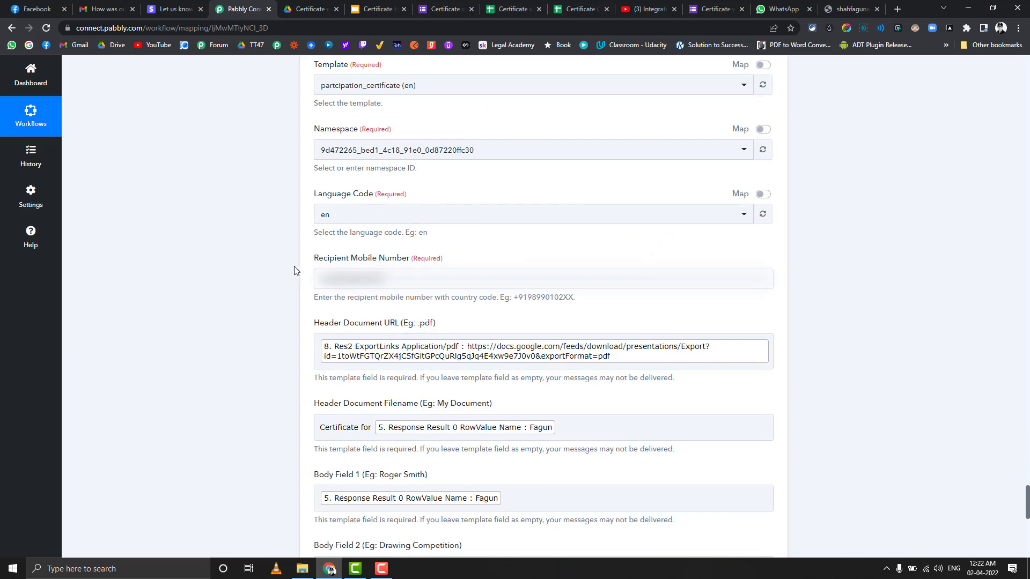
scroll(293, 272, "down", 4)
scroll(294, 271, "down", 6)
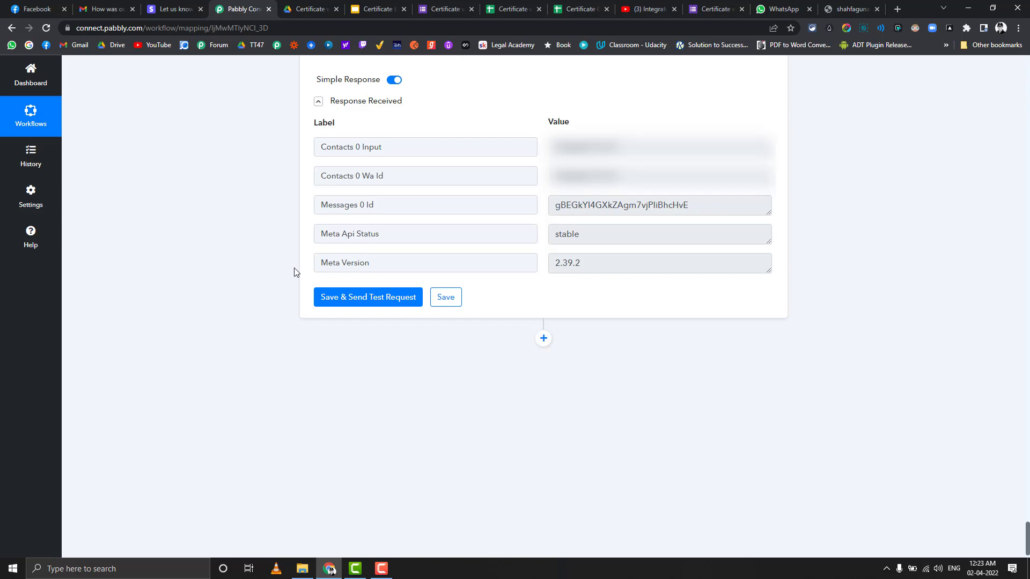
Step: Leave the mapping page and open the live Certificate with Photo form preview
scroll(294, 272, "up", 6)
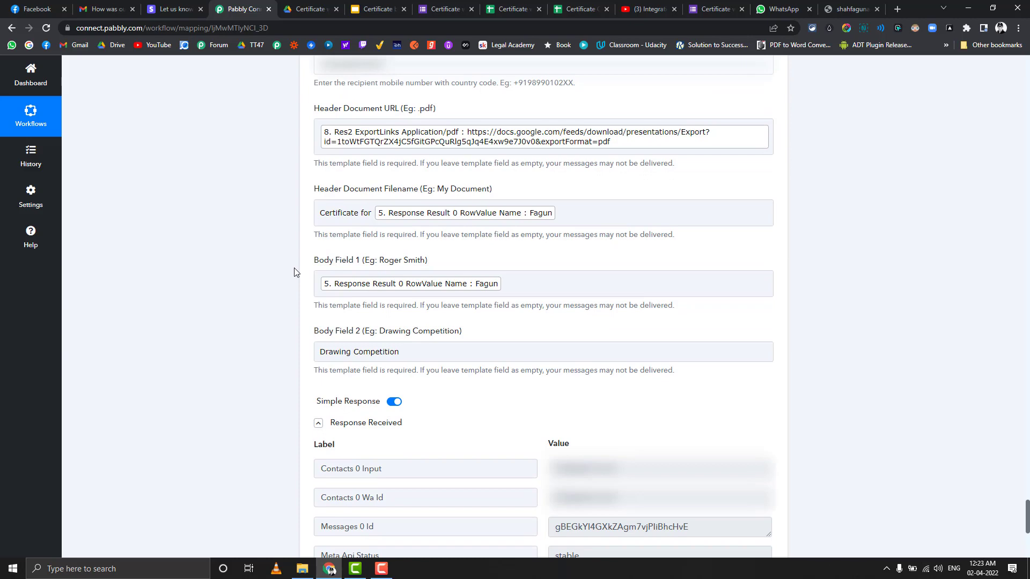
scroll(294, 272, "up", 3)
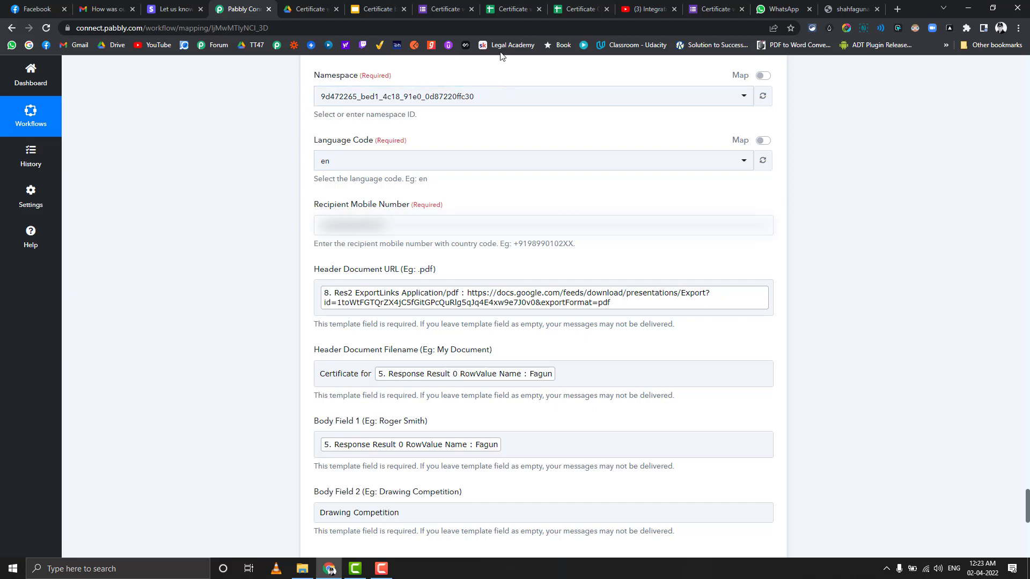
left_click(450, 7)
left_click(699, 7)
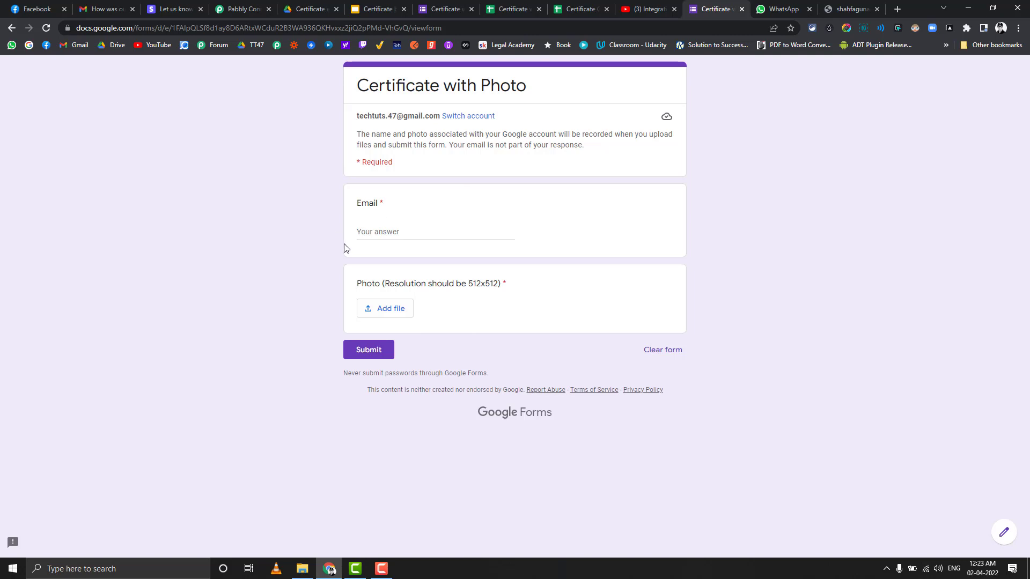
Step: Enter the recipient's full e-mail address in the Email answer, replacing the invalid typed name
left_click(777, 5)
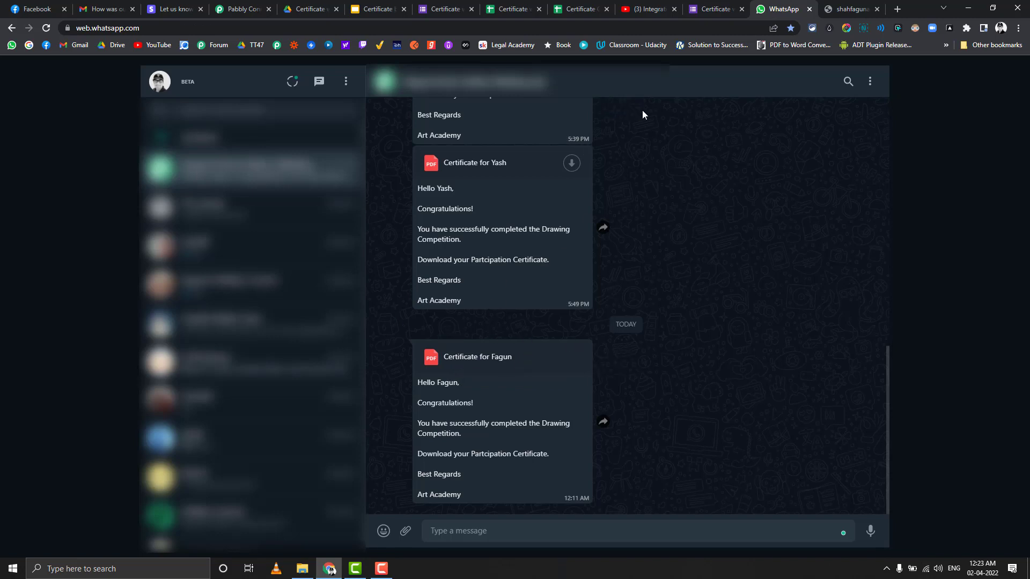
left_click(695, 4)
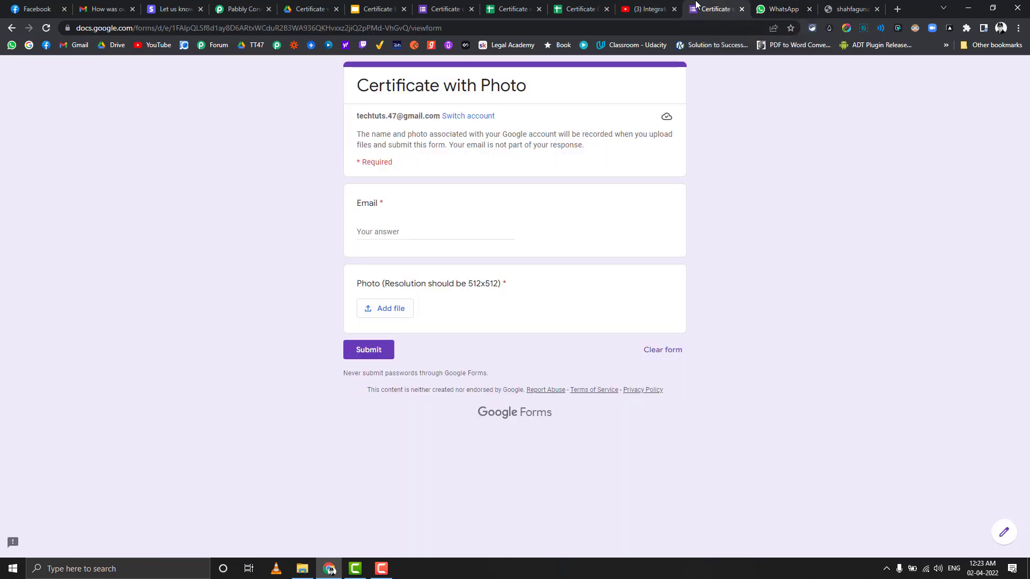
left_click(407, 230)
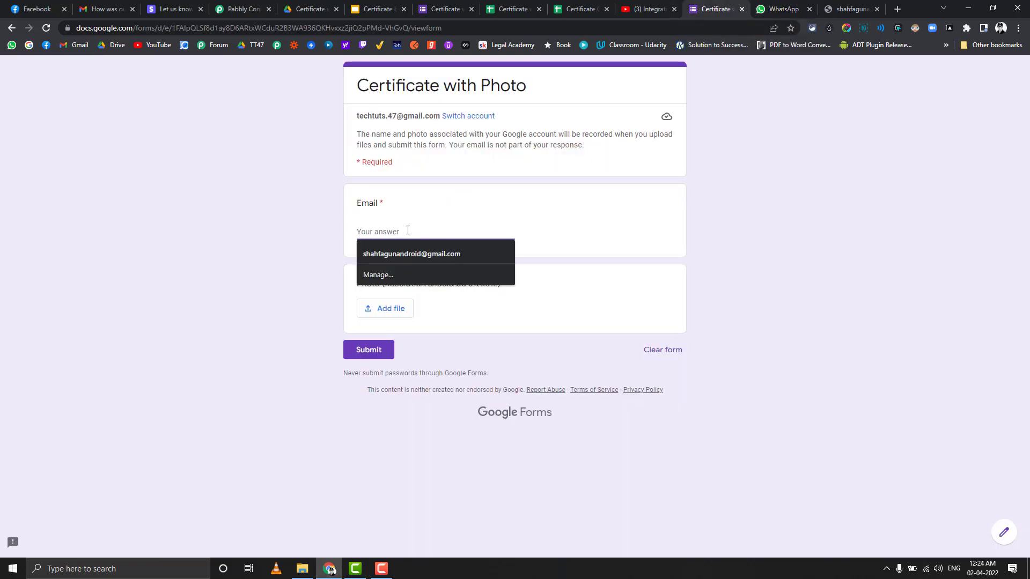
key("Escape")
type("y")
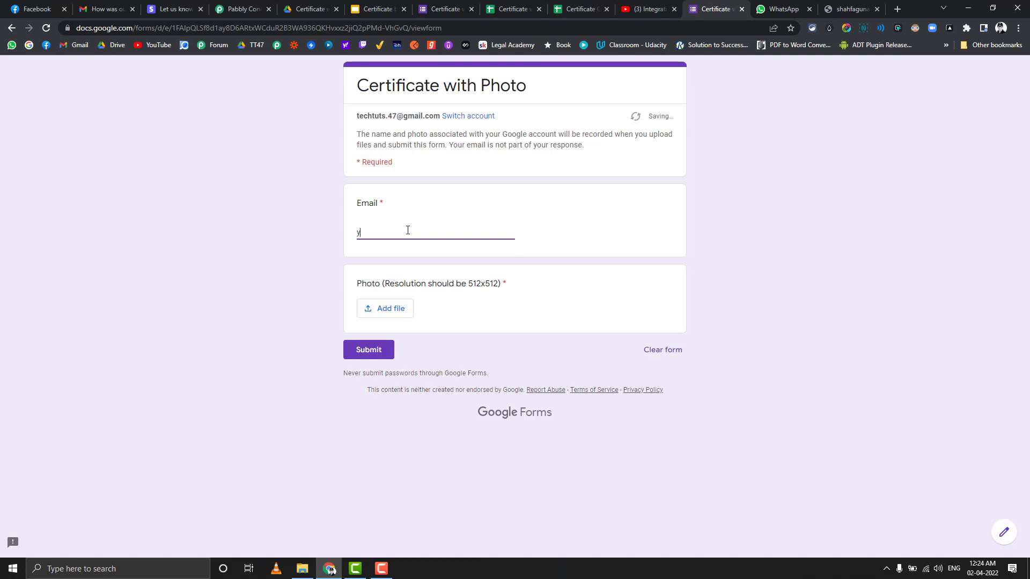
type("ash")
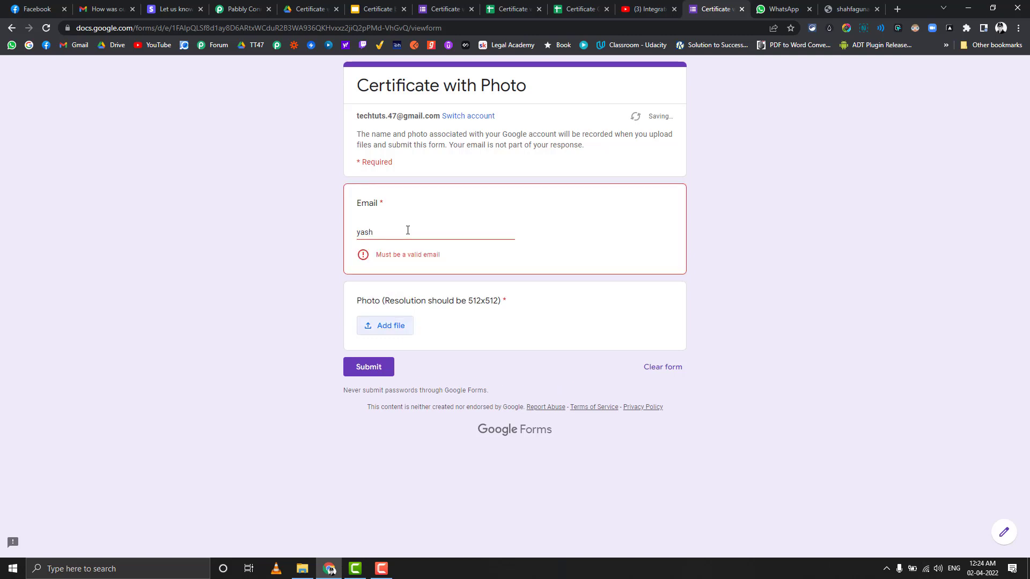
double_click(379, 235)
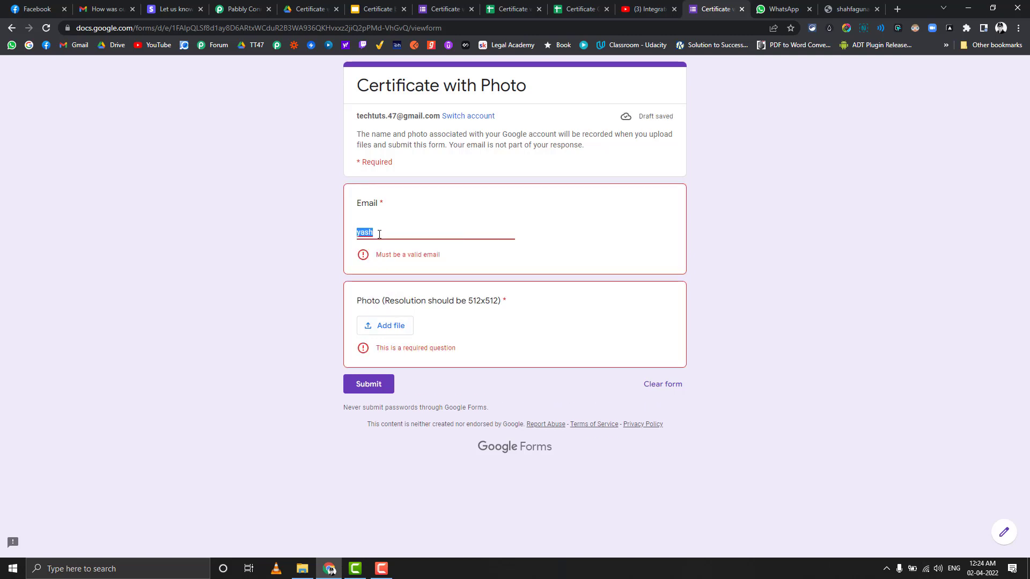
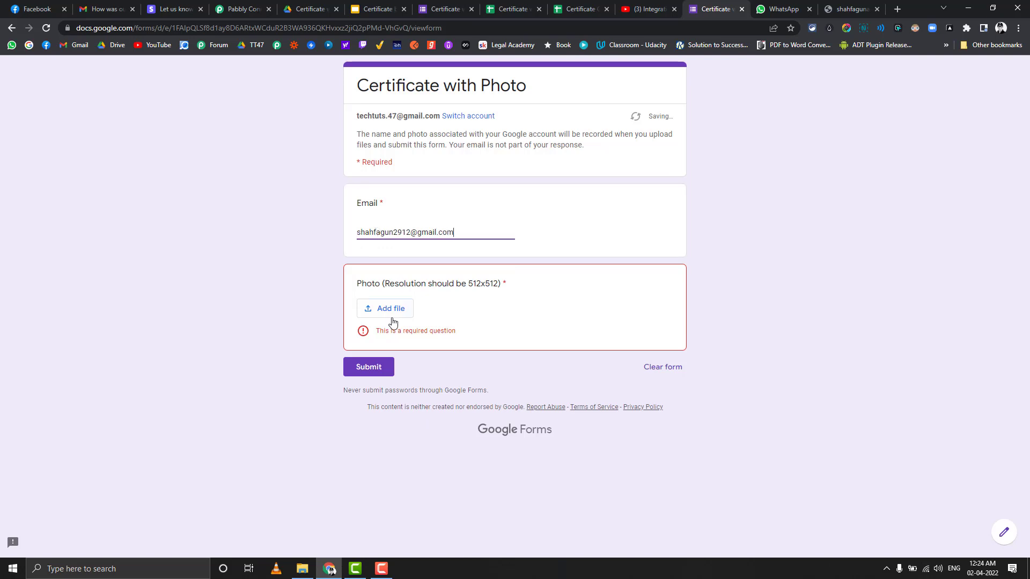
Step: Upload people1.jpg from the computer as the Photo answer and submit the form
left_click(390, 311)
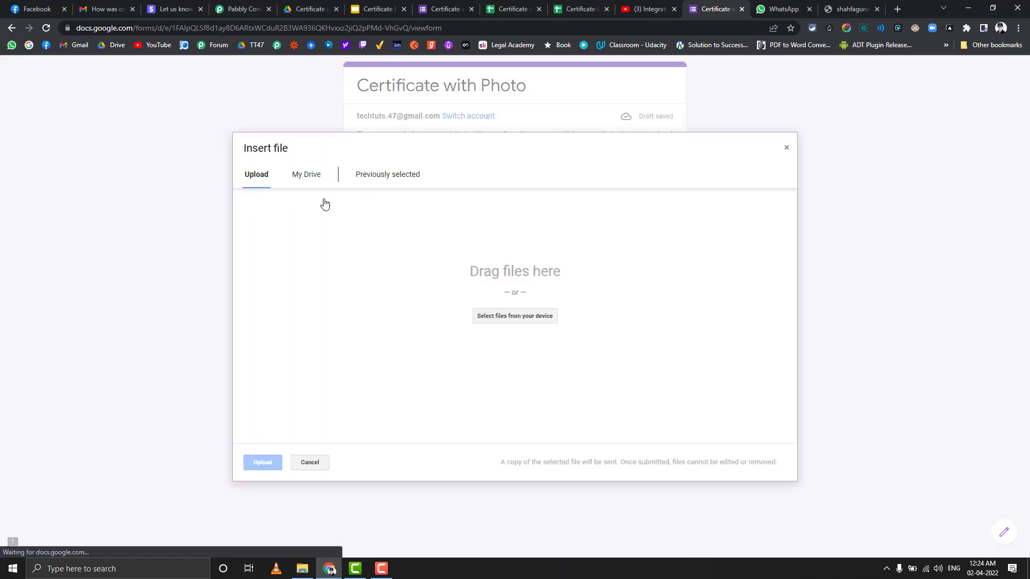
left_click(308, 178)
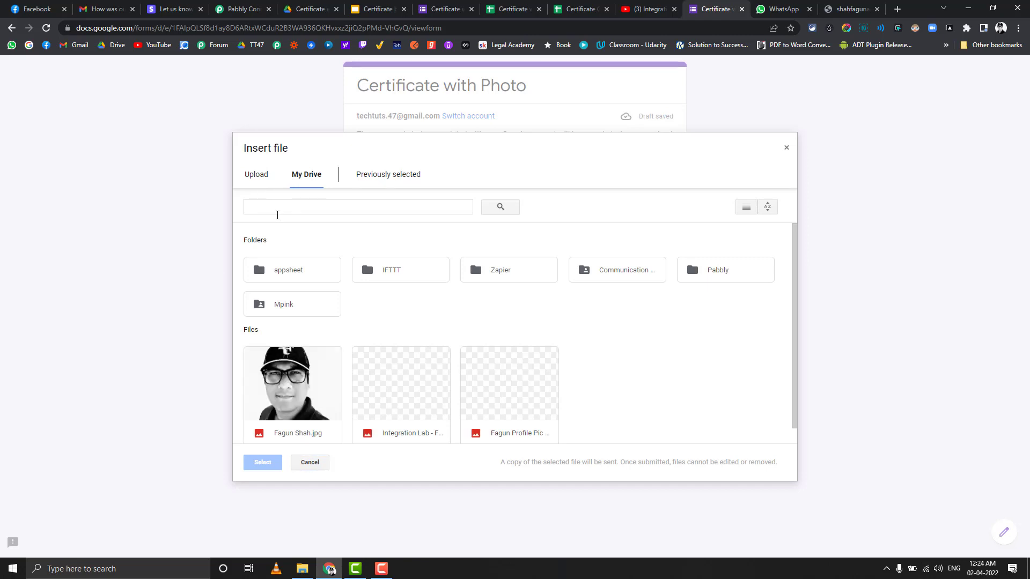
left_click(257, 177)
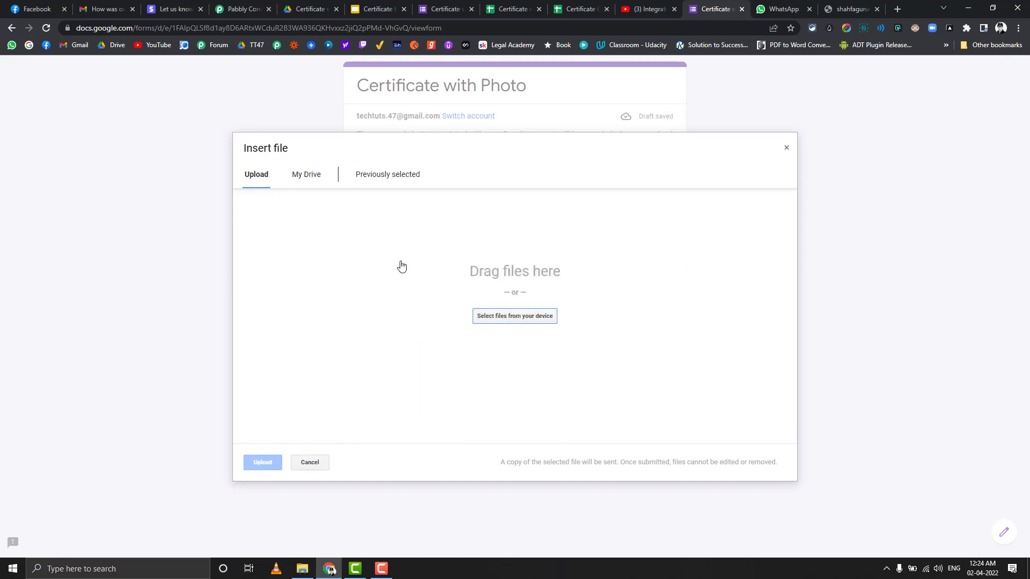
left_click(487, 316)
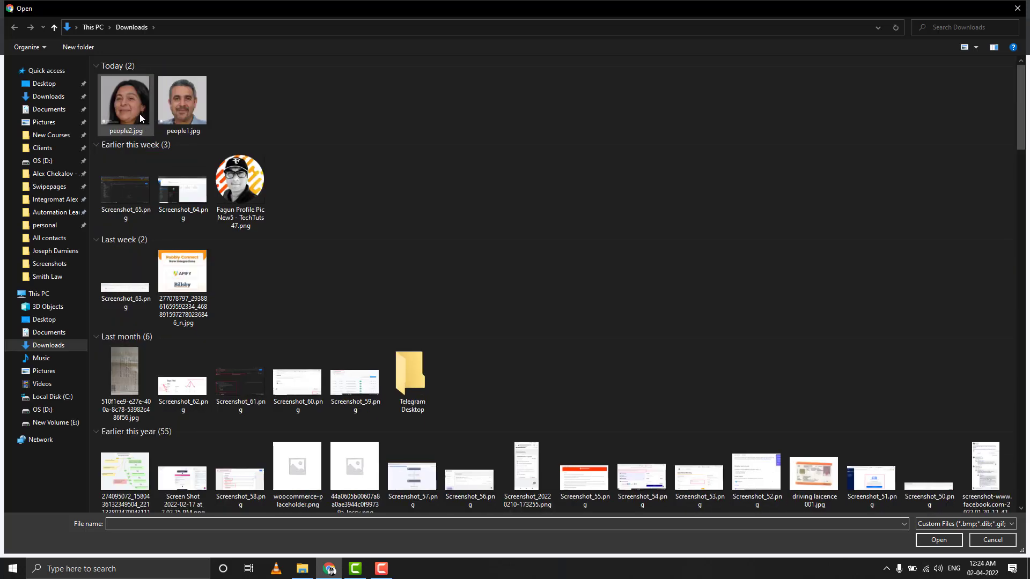
double_click(178, 112)
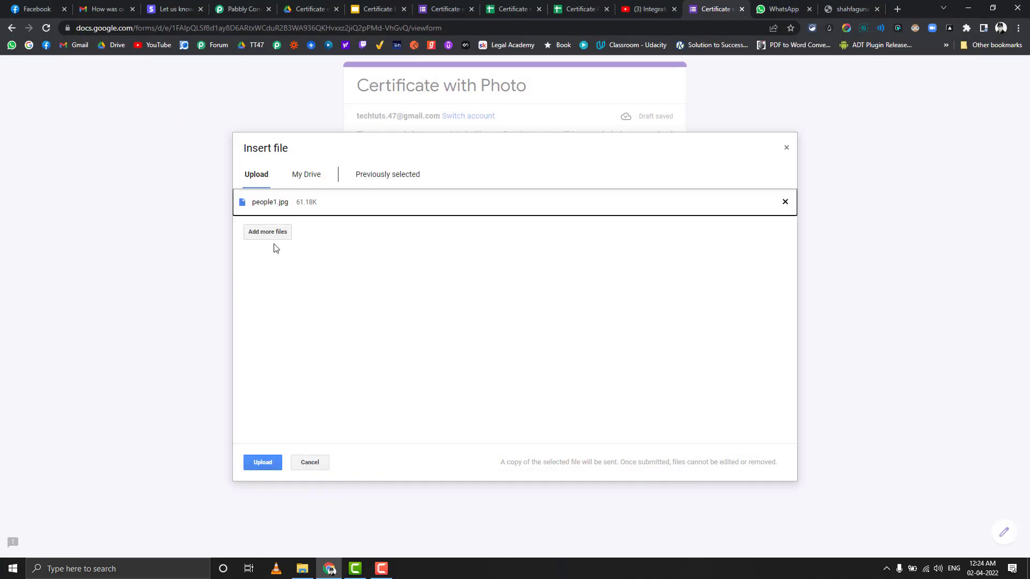
left_click(263, 462)
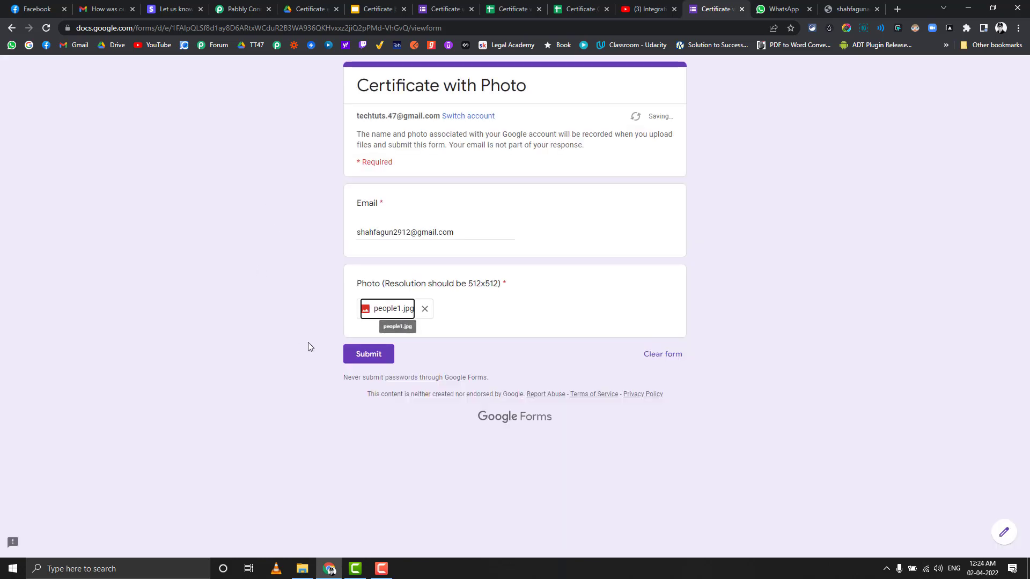
left_click(354, 355)
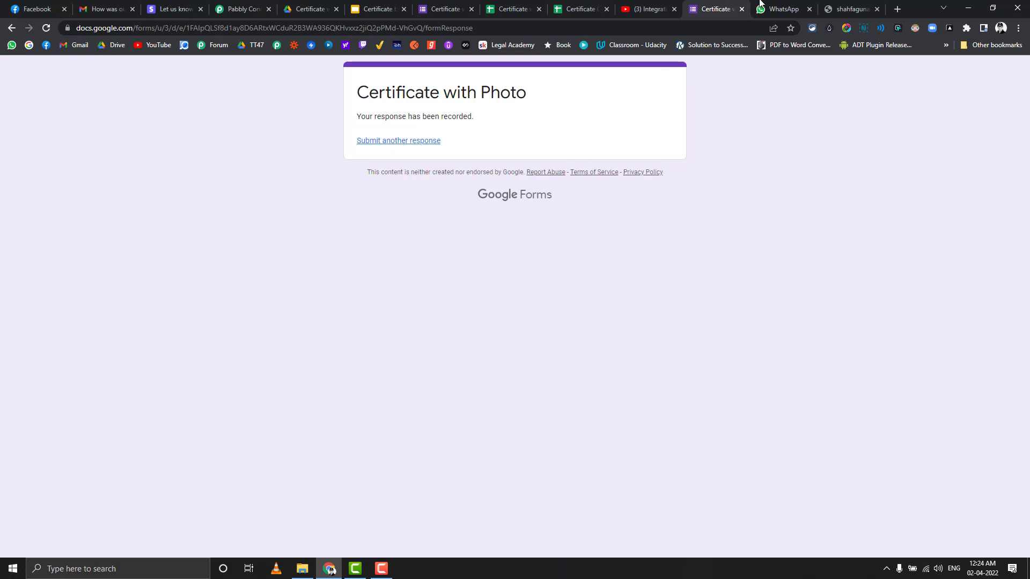
Step: Check the WhatsApp chat's last 12:11 message, then the Responses and Certificate Grades sheets
left_click(776, 5)
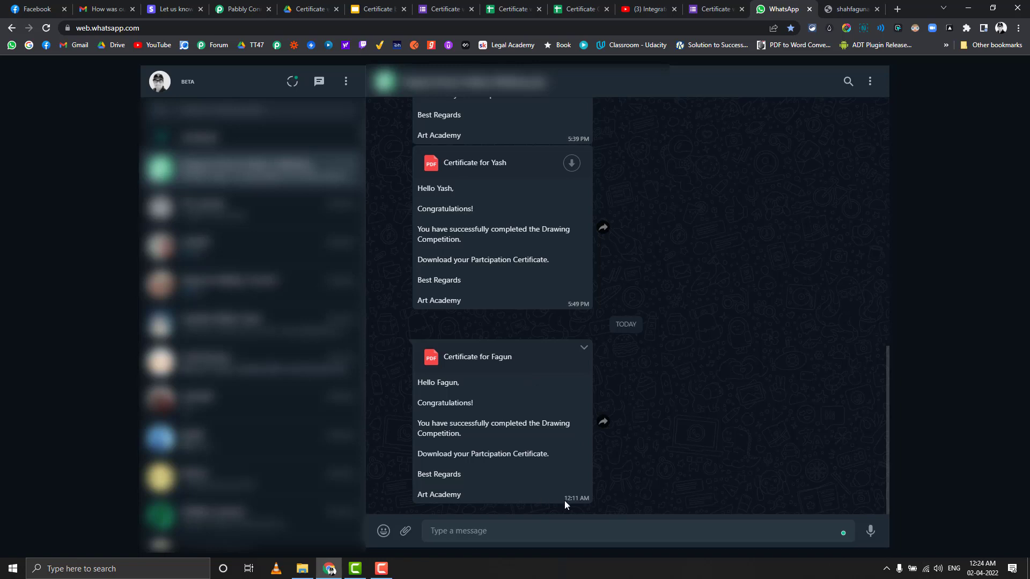
left_click_drag(564, 498, 579, 498)
mouse_move(978, 573)
left_click(510, 5)
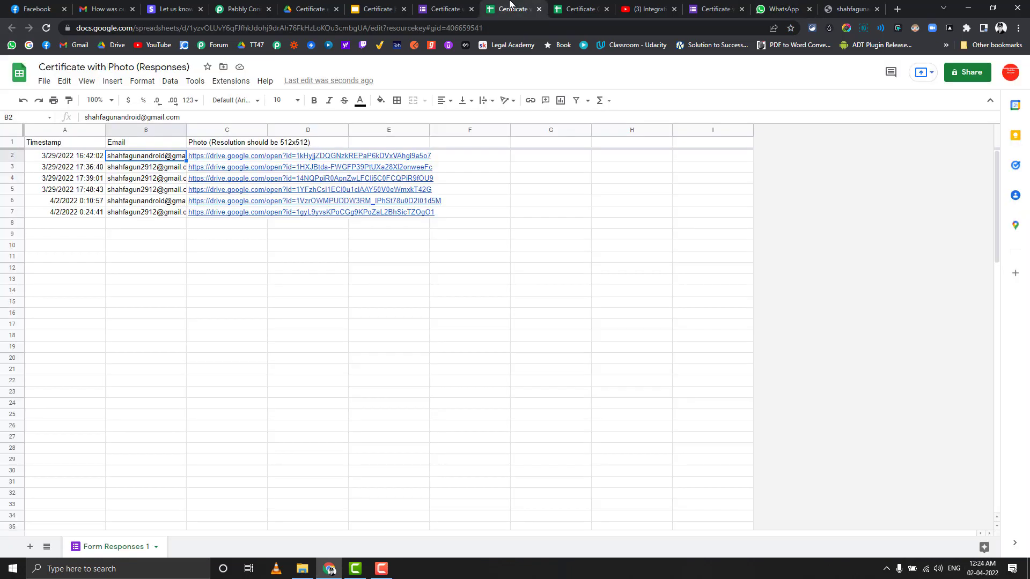
left_click(552, 5)
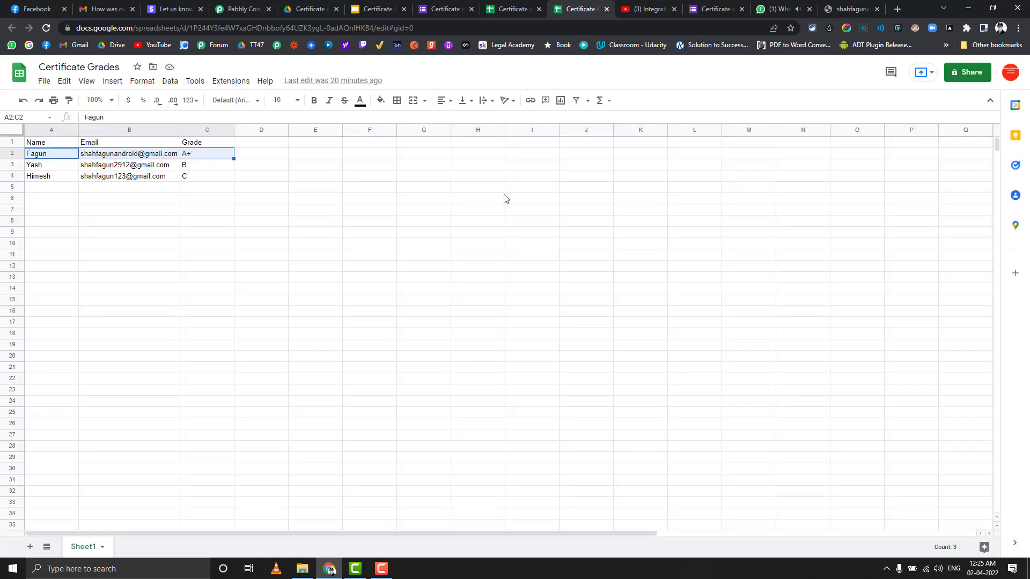
Step: Download and save the newly arrived certificate PDF from the WhatsApp chat and open it
left_click(774, 9)
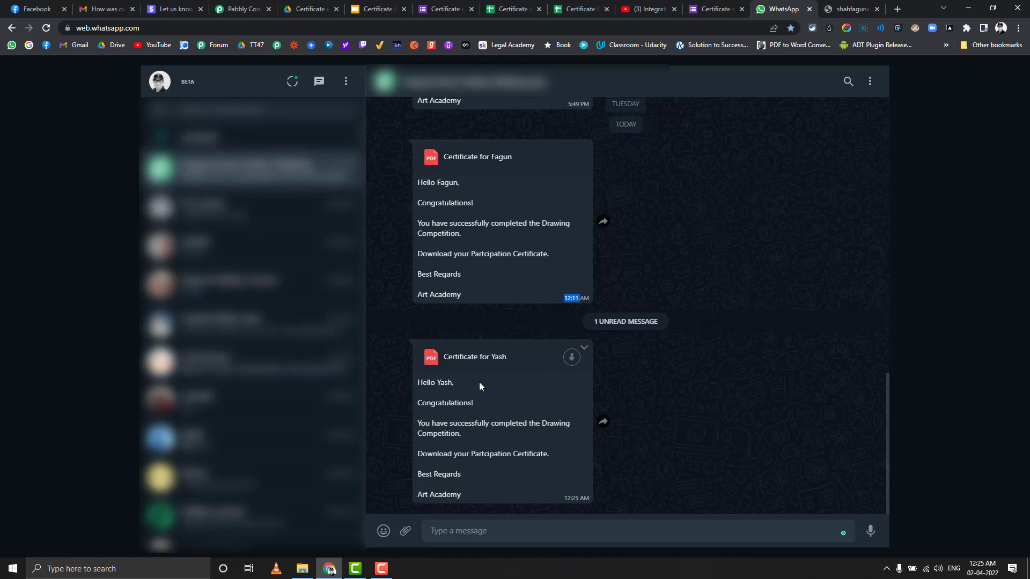
left_click(572, 358)
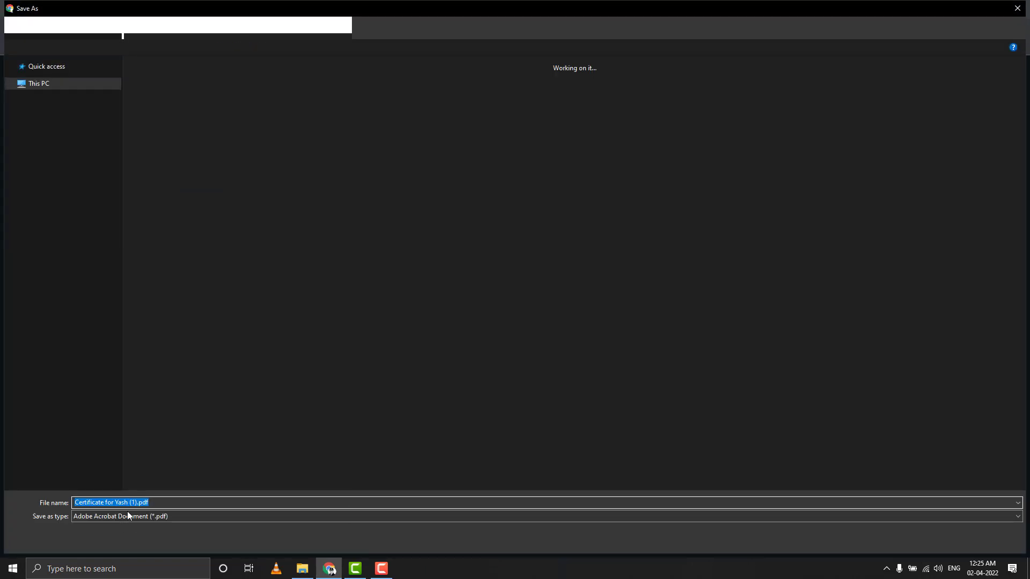
left_click(938, 540)
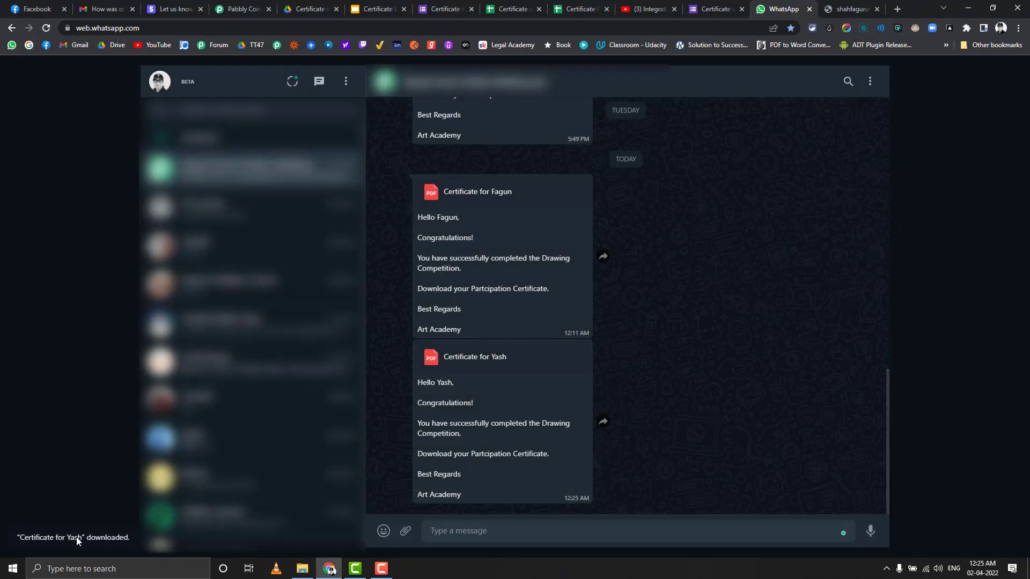
left_click(63, 536)
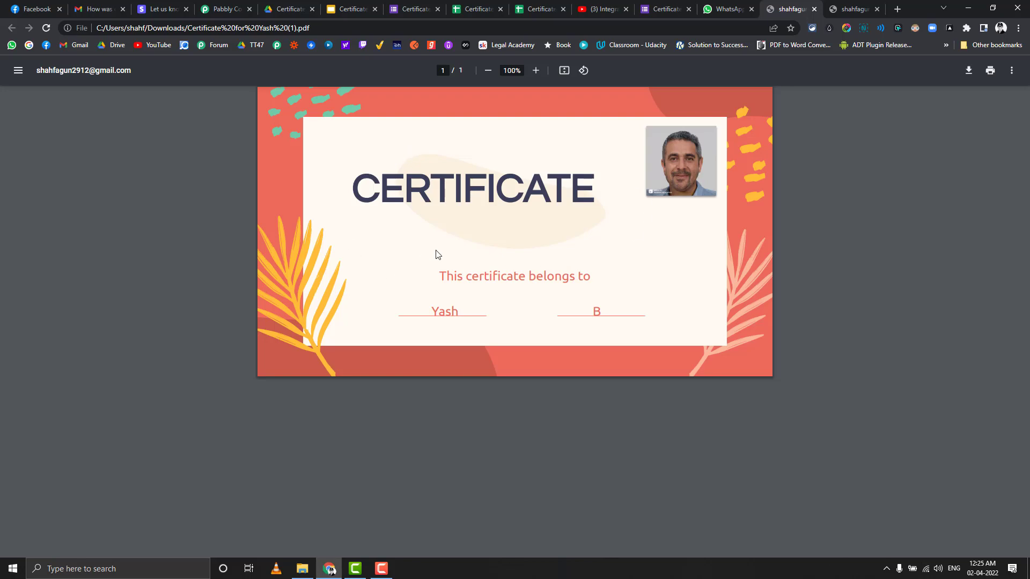
Step: Switch to the Integration Lab YouTube channel's Videos page
left_click(600, 9)
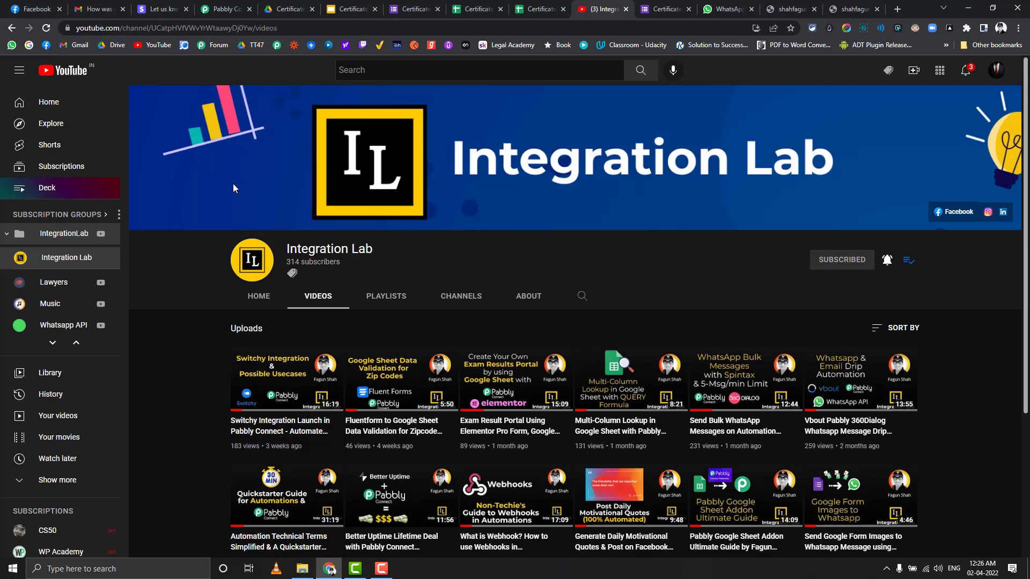
left_click(35, 9)
left_click(190, 28)
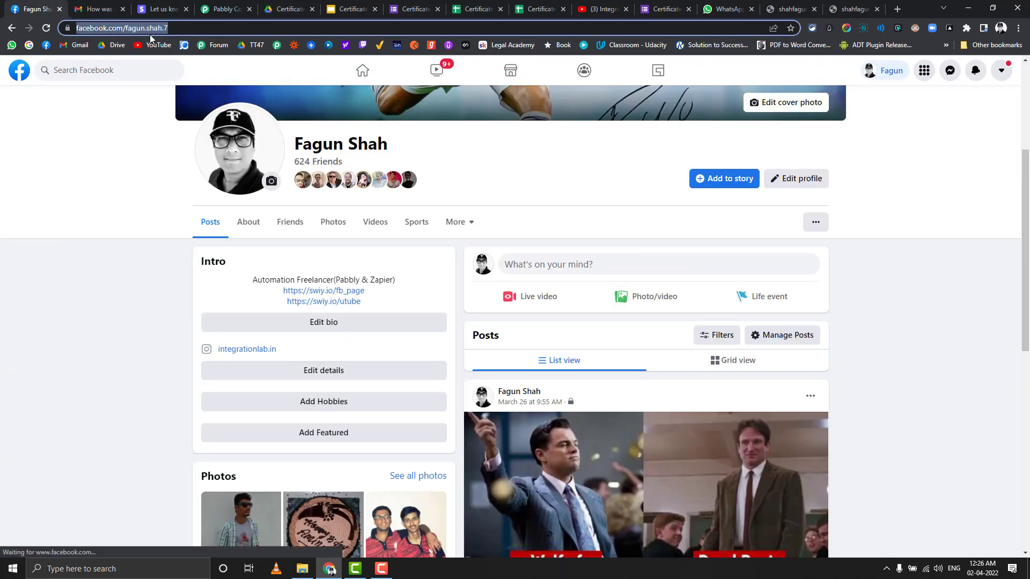
key("Return")
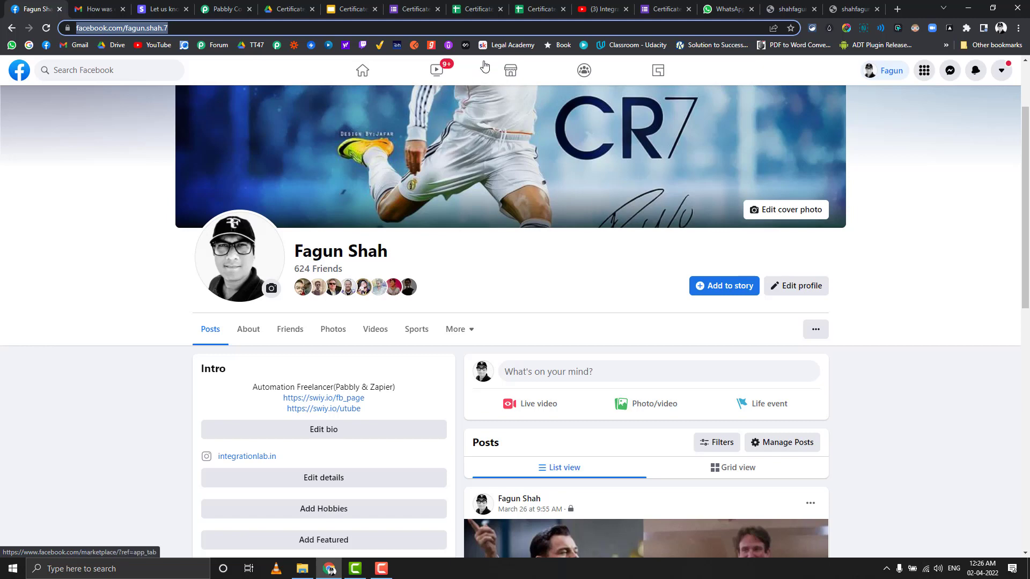
left_click(597, 9)
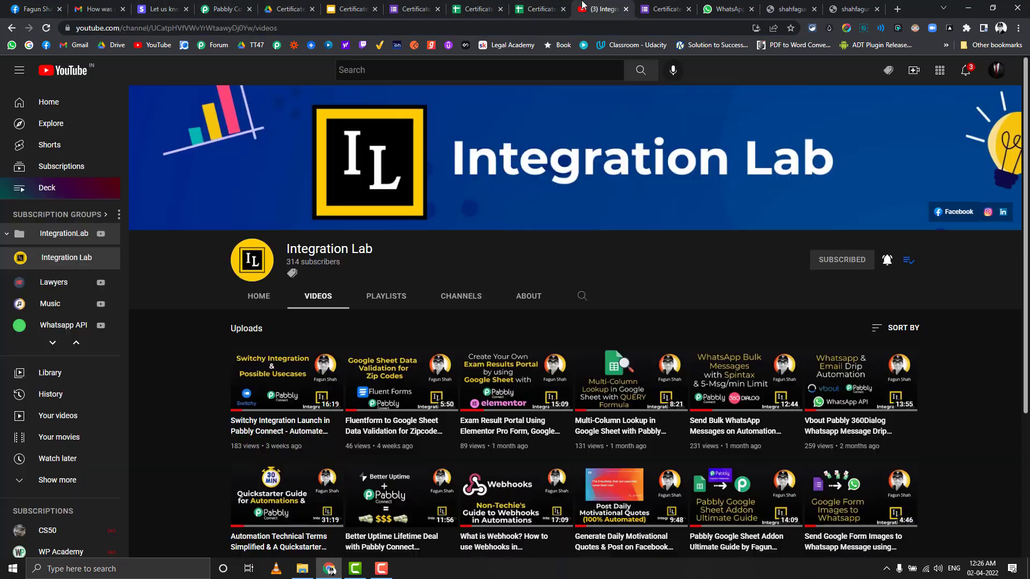